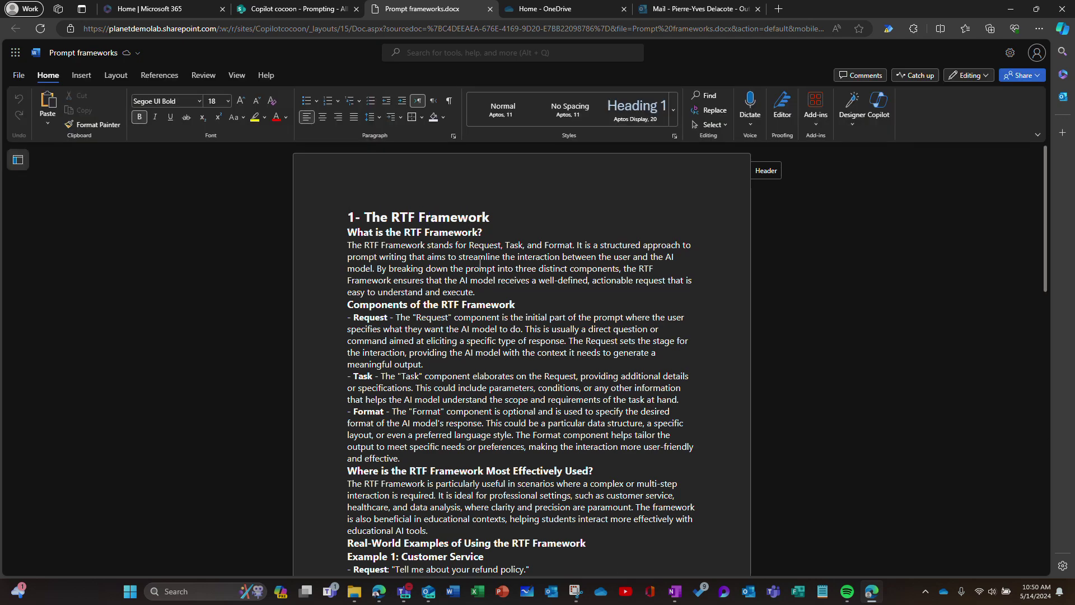
{"action": "scroll", "coordinate": [338, 351], "scroll_direction": "down", "scroll_amount": 2}
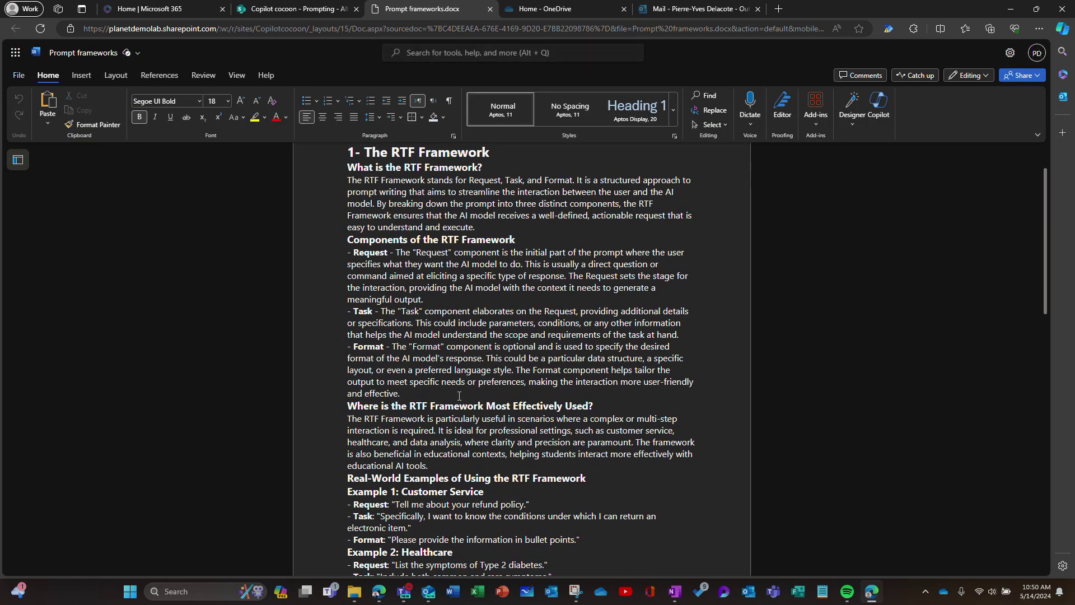
{"action": "scroll", "coordinate": [459, 396], "scroll_direction": "down", "scroll_amount": 4}
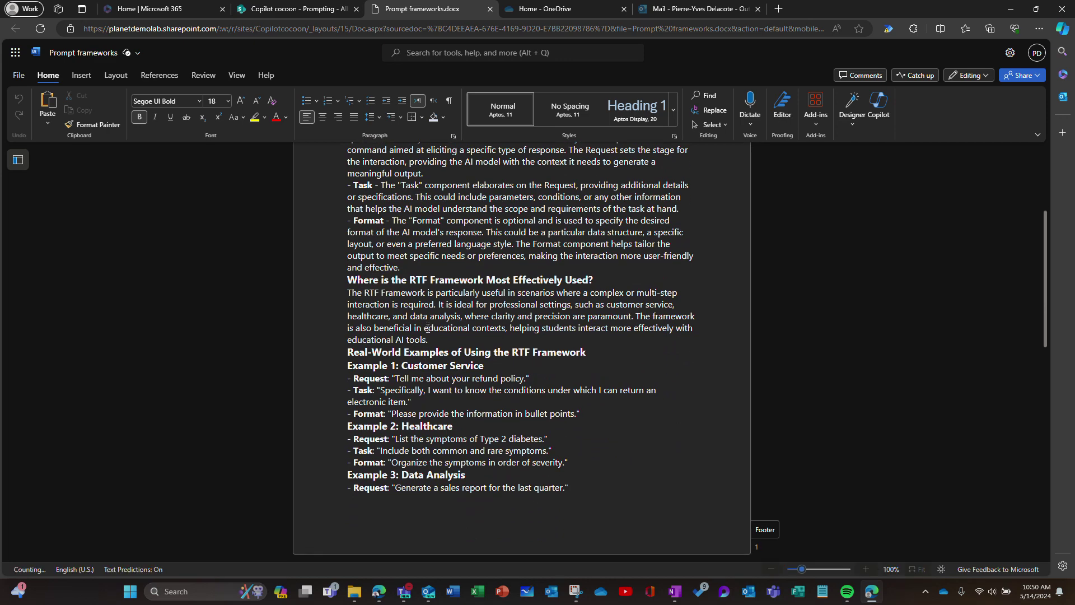
{"action": "scroll", "coordinate": [427, 328], "scroll_direction": "down", "scroll_amount": 10}
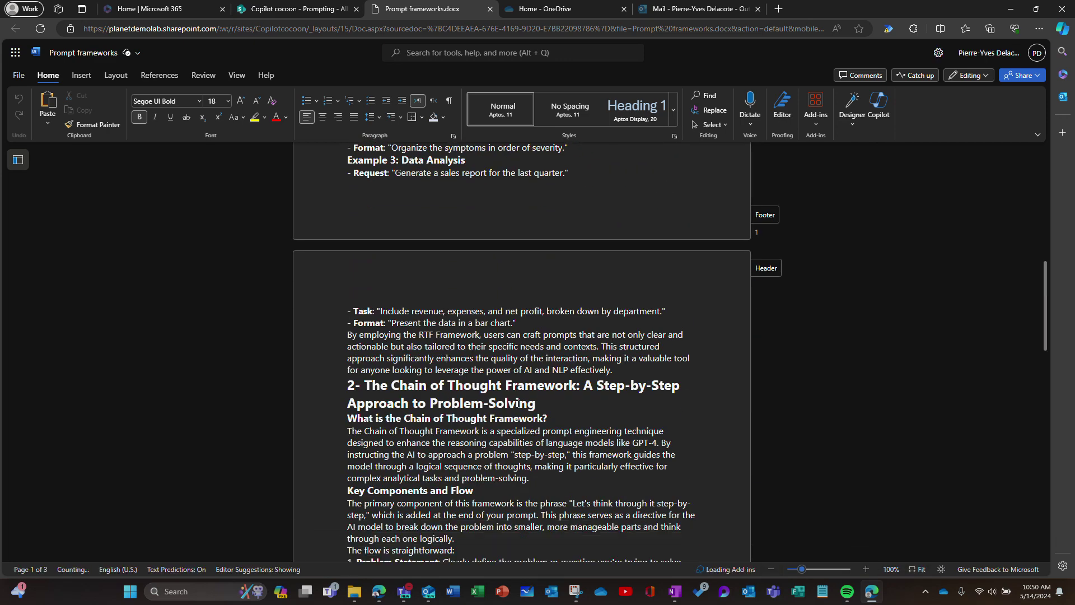
{"action": "scroll", "coordinate": [560, 402], "scroll_direction": "down", "scroll_amount": 15}
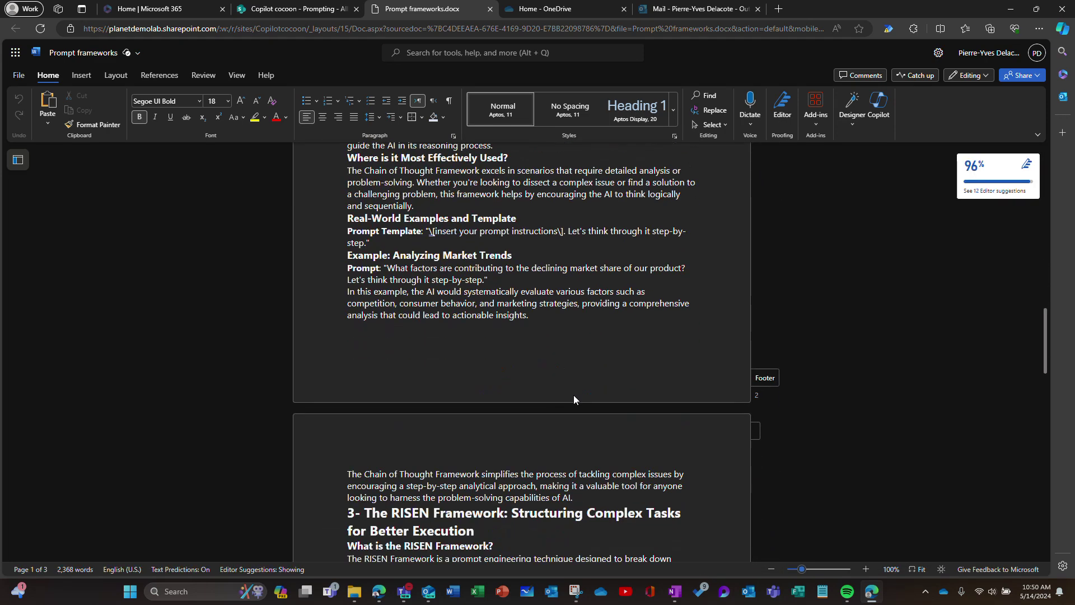
{"action": "scroll", "coordinate": [573, 395], "scroll_direction": "down", "scroll_amount": 4}
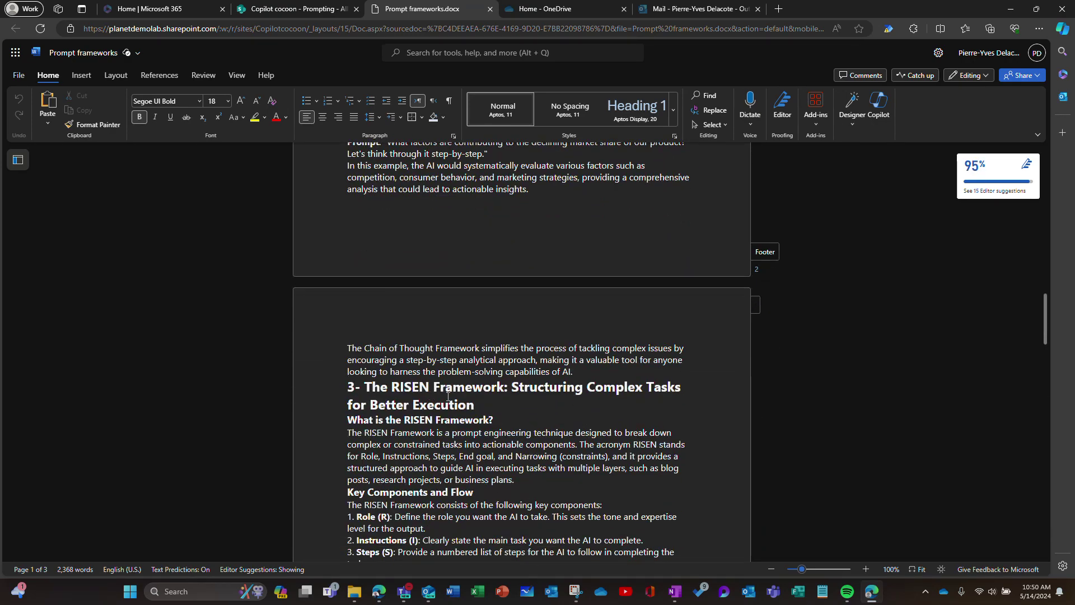
{"action": "scroll", "coordinate": [447, 396], "scroll_direction": "down", "scroll_amount": 20}
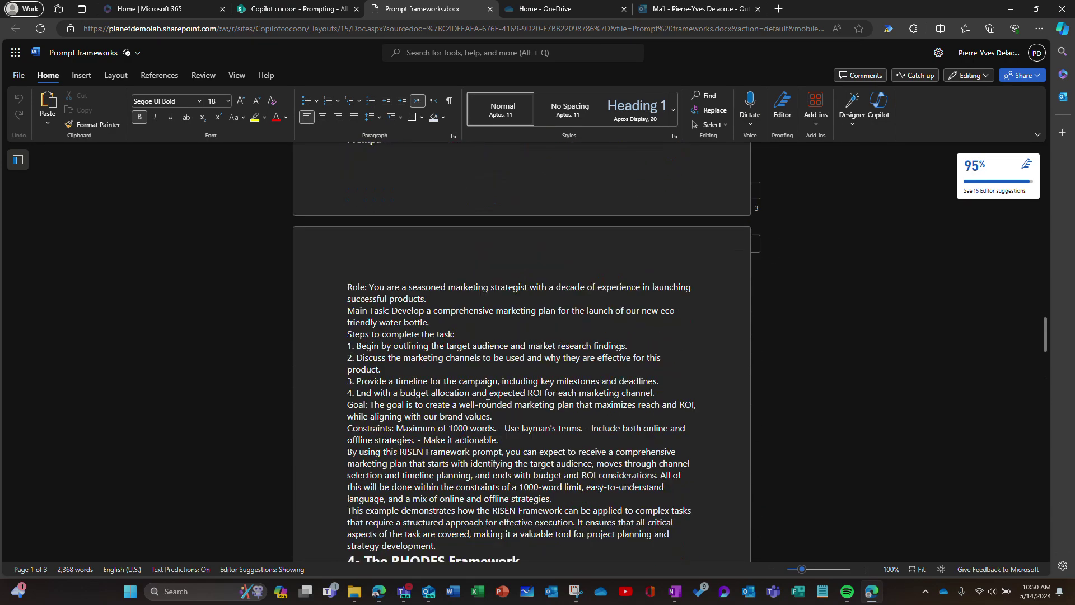
{"action": "scroll", "coordinate": [485, 402], "scroll_direction": "down", "scroll_amount": 2}
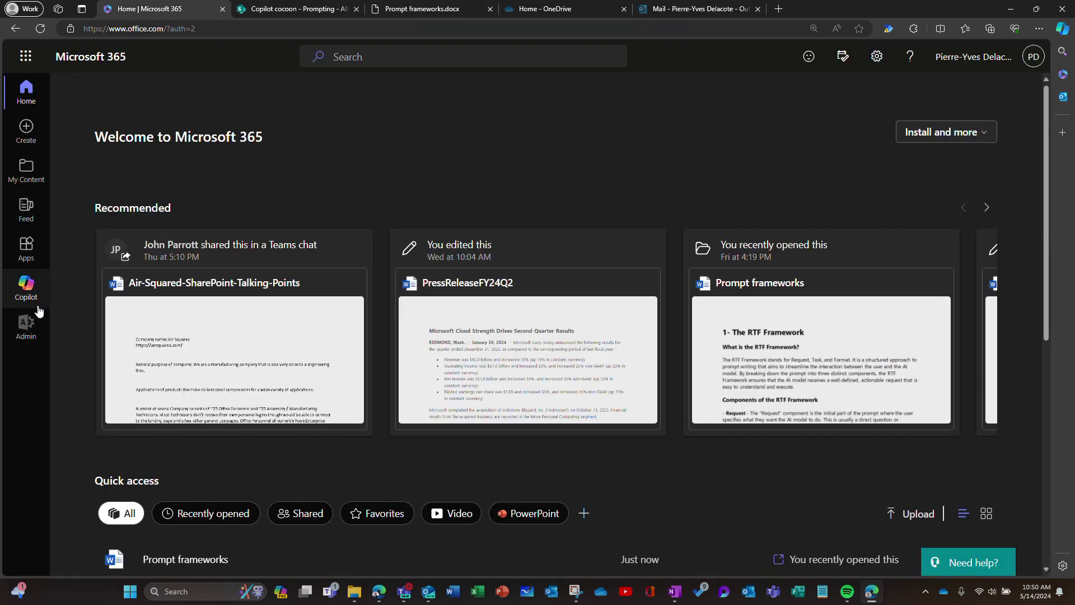
- Open Copilot from the Microsoft 365 left navigation bar to start a new chat
{"action": "left_click", "coordinate": [26, 286]}
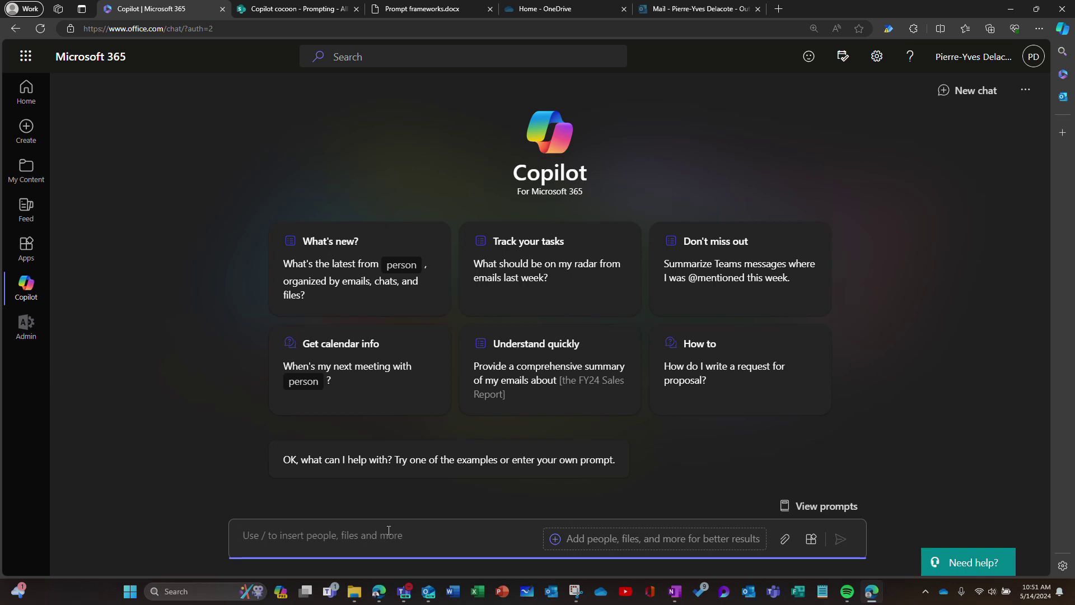
- Begin typing 'Please help me to prompt with the support of this document that lists different prompt frameworks'
{"action": "type", "text": "Plea"}
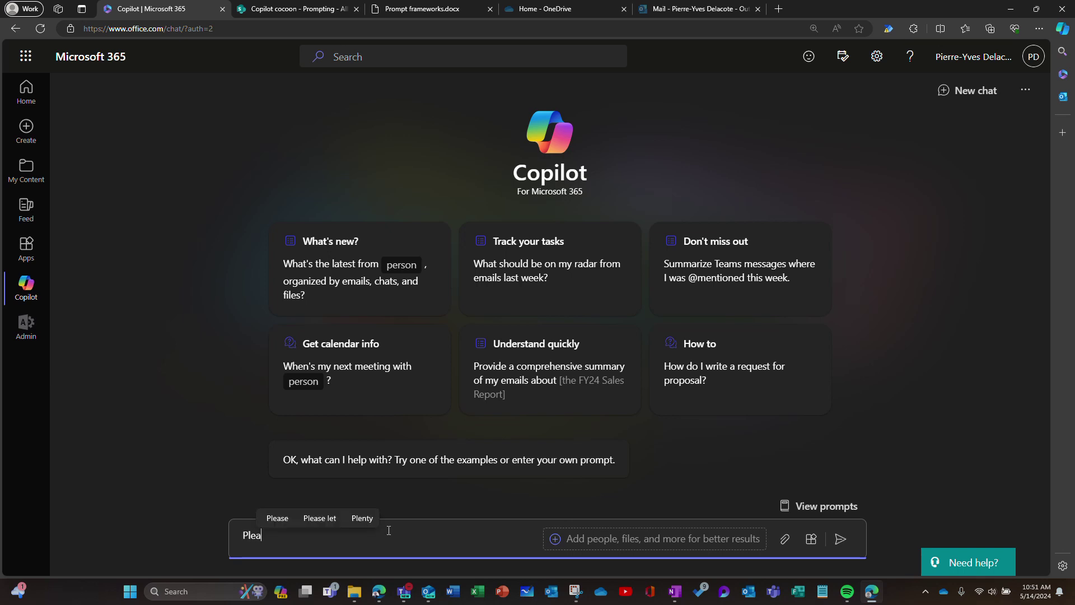
{"action": "type", "text": "se help "}
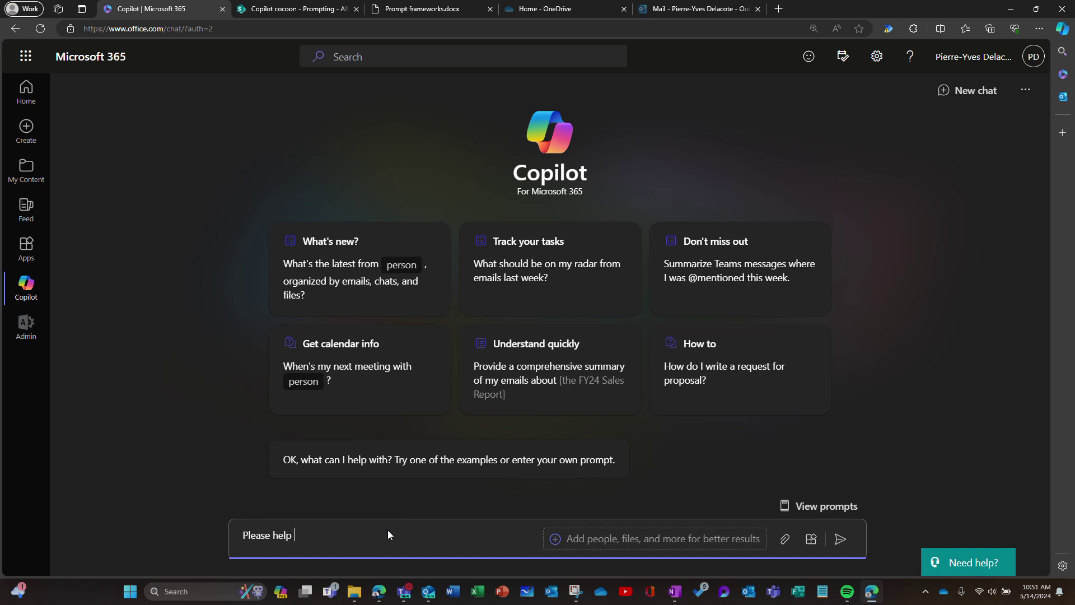
{"action": "type", "text": "me to prompt"}
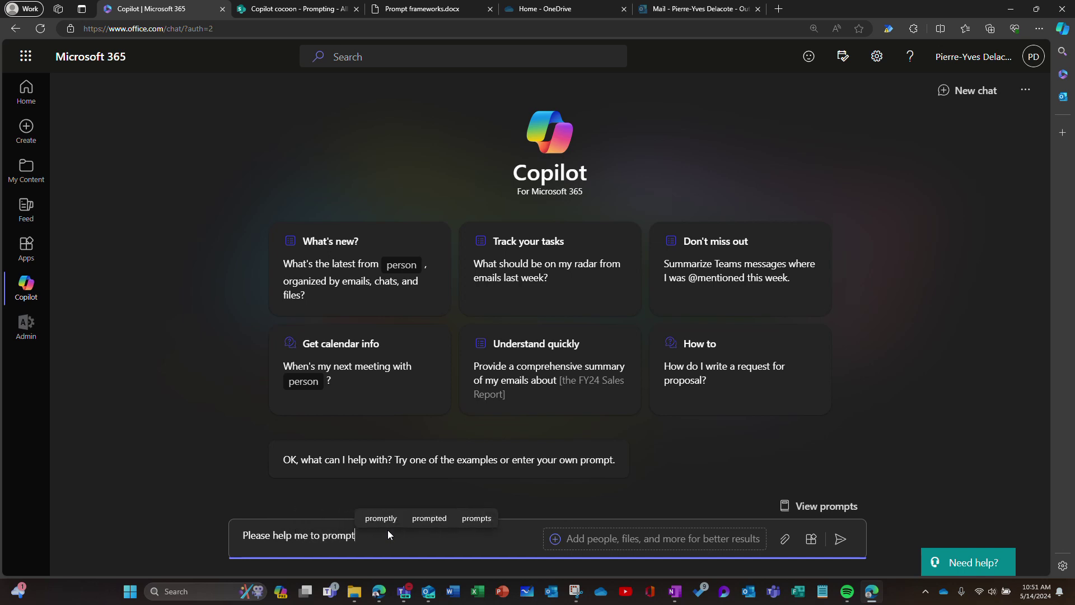
{"action": "type", "text": " wit"}
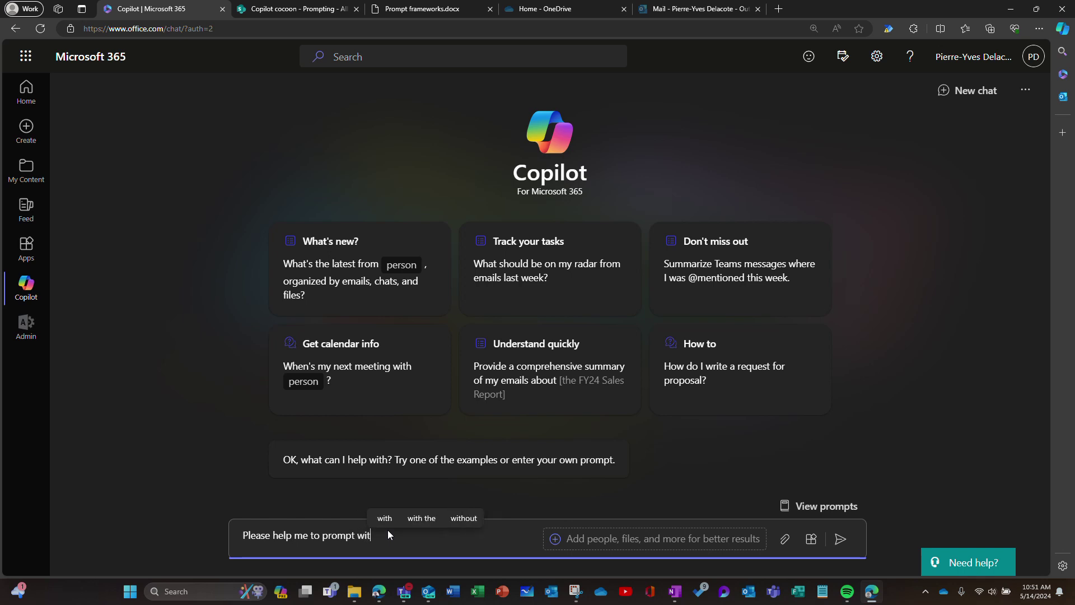
{"action": "type", "text": "h t"}
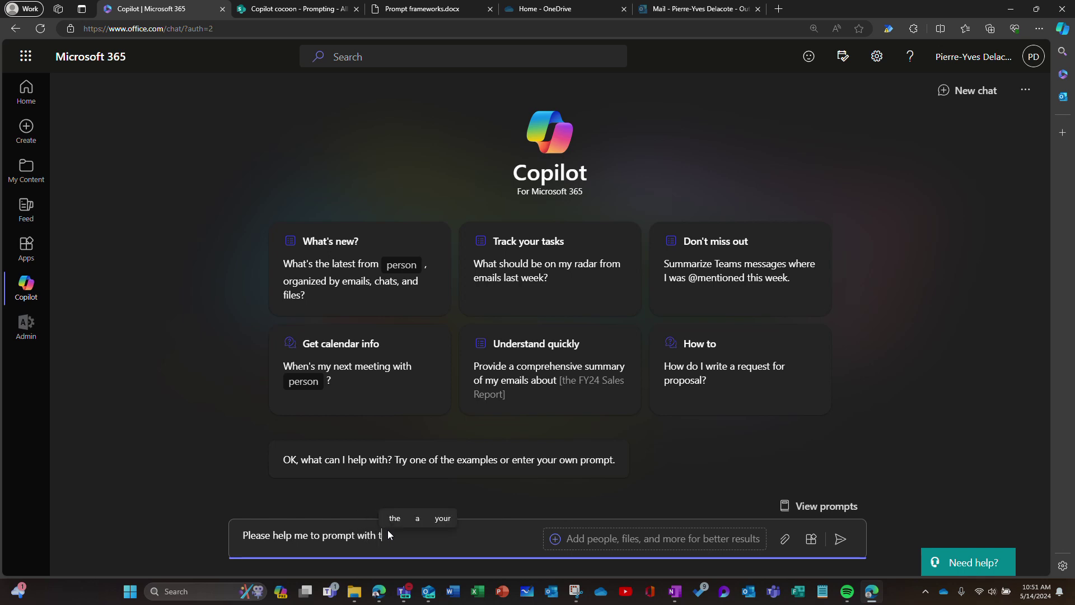
{"action": "type", "text": "he supp"}
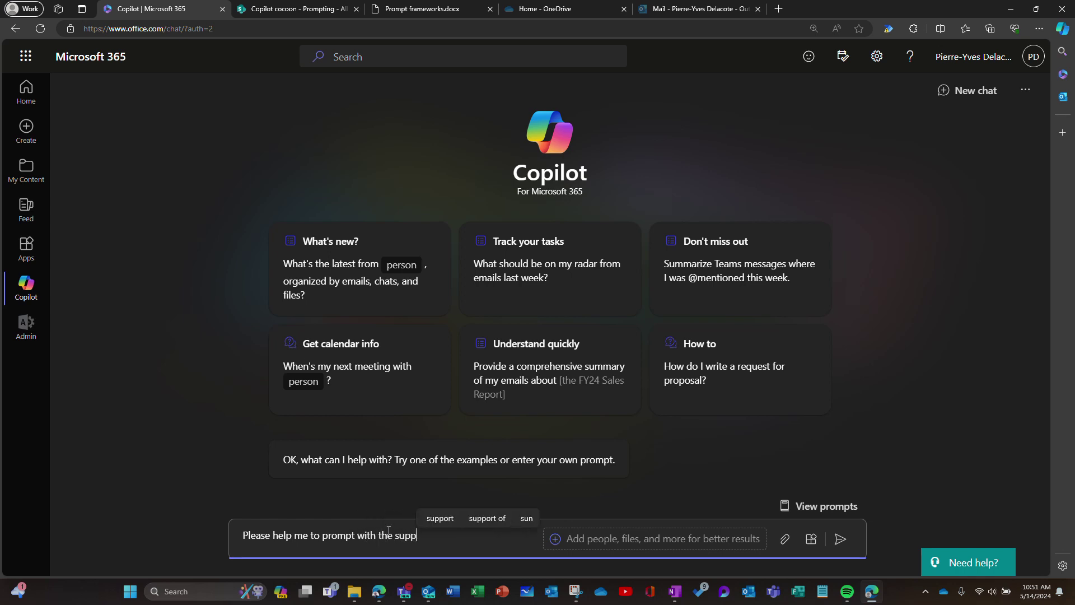
{"action": "type", "text": "ort of th"}
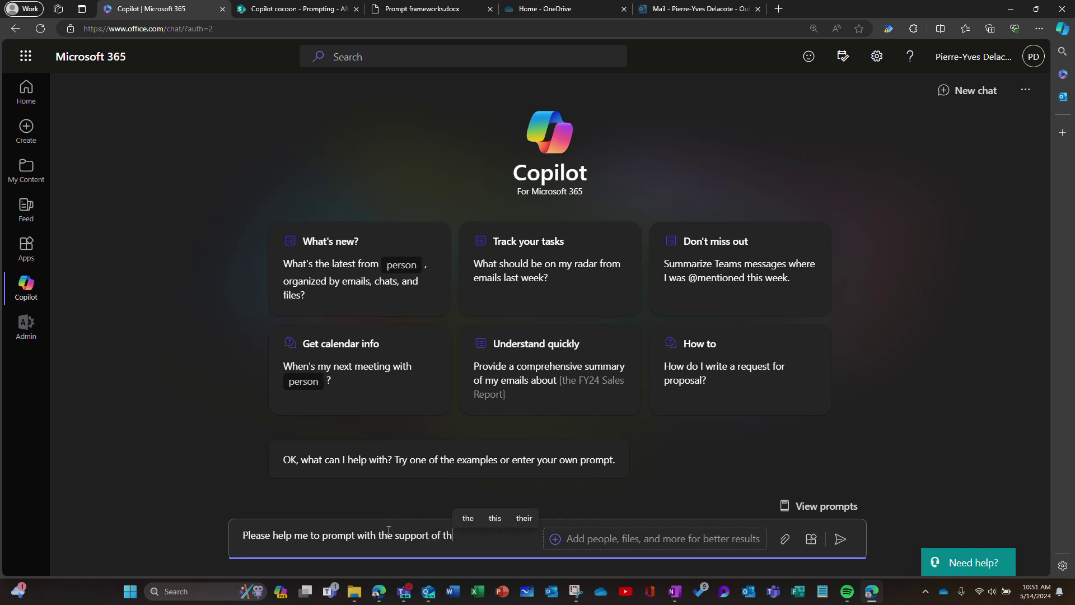
{"action": "type", "text": "is documen"}
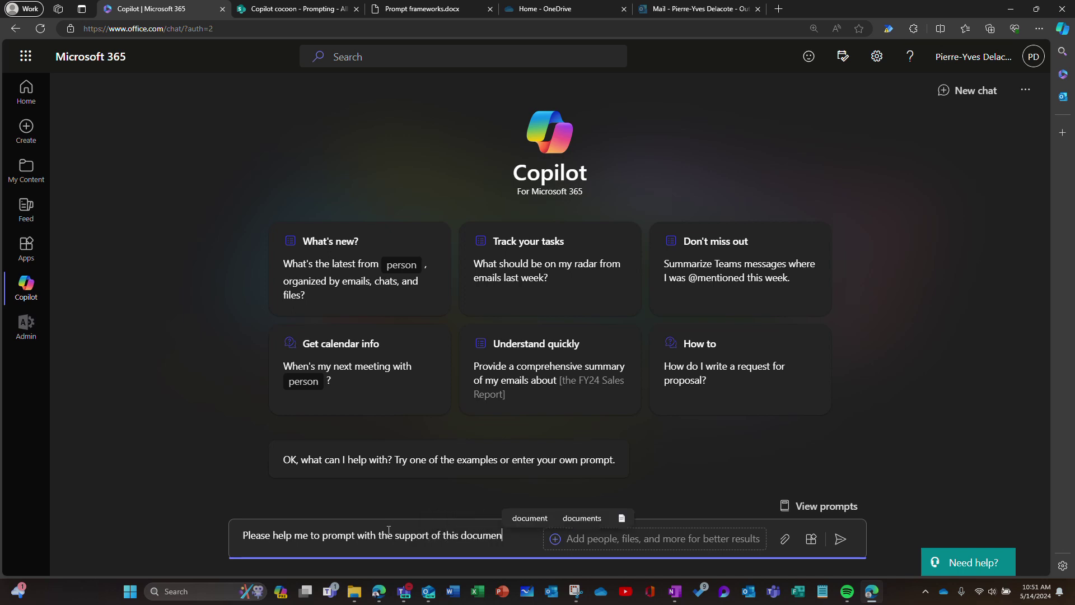
{"action": "type", "text": "t that list"}
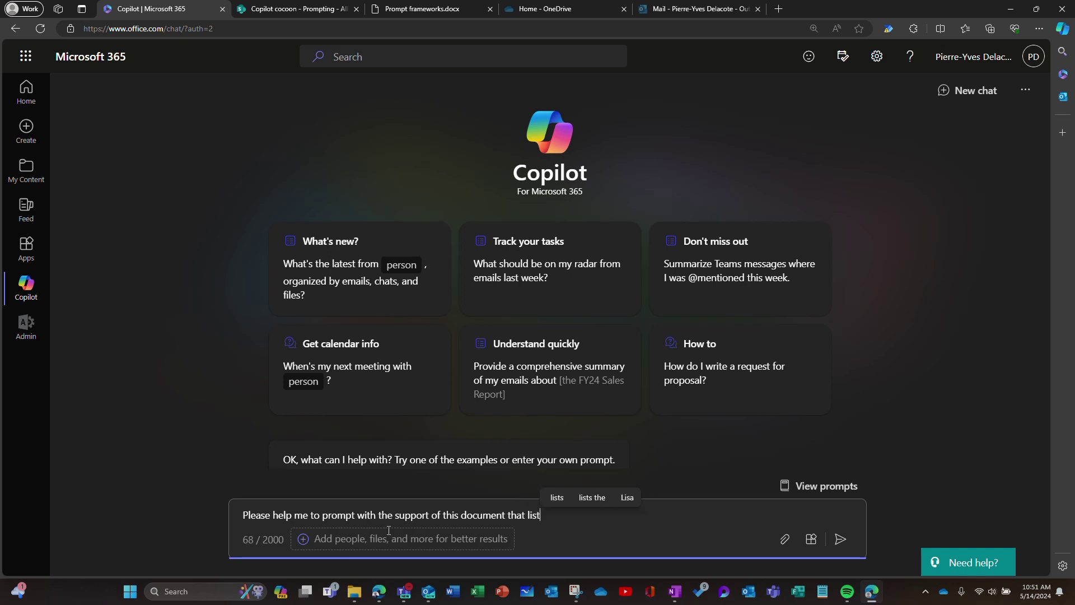
{"action": "type", "text": "s"}
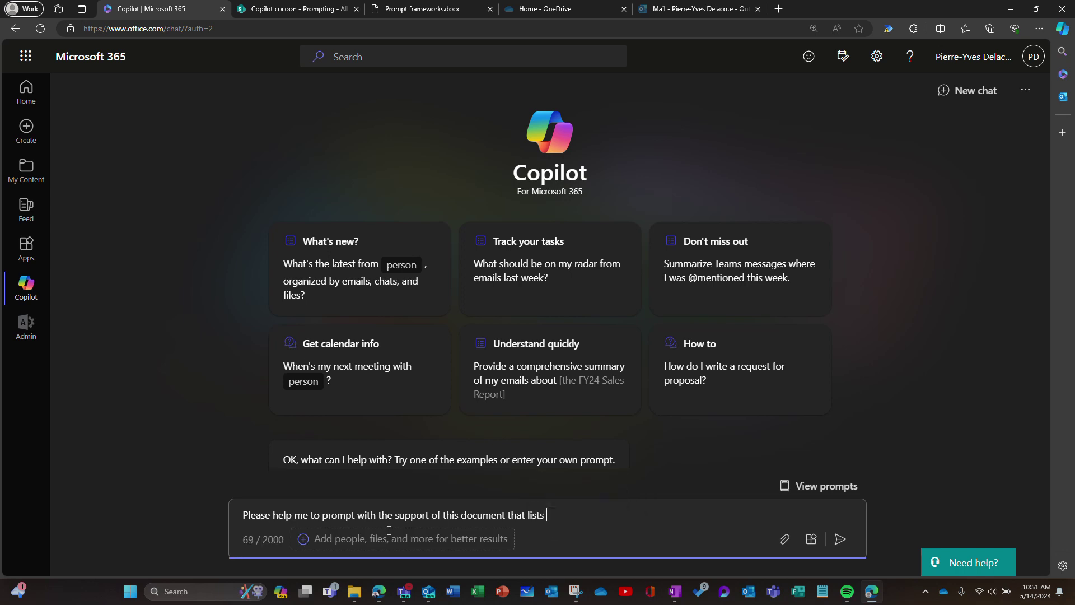
{"action": "type", "text": " different prompt techniques"}
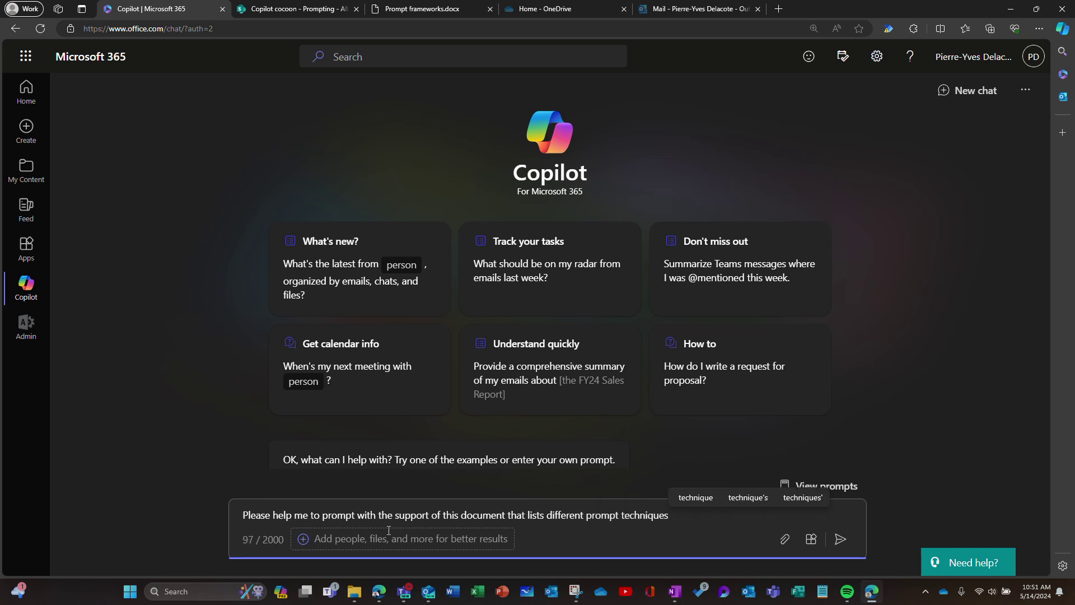
{"action": "type", "text": "."}
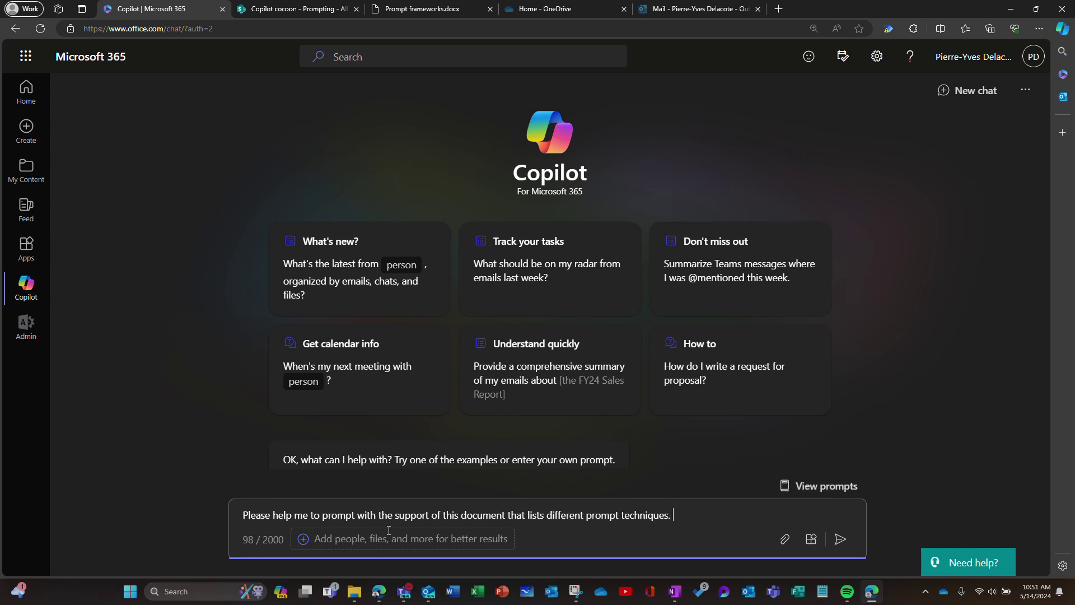
{"action": "type", "text": "Ask me "}
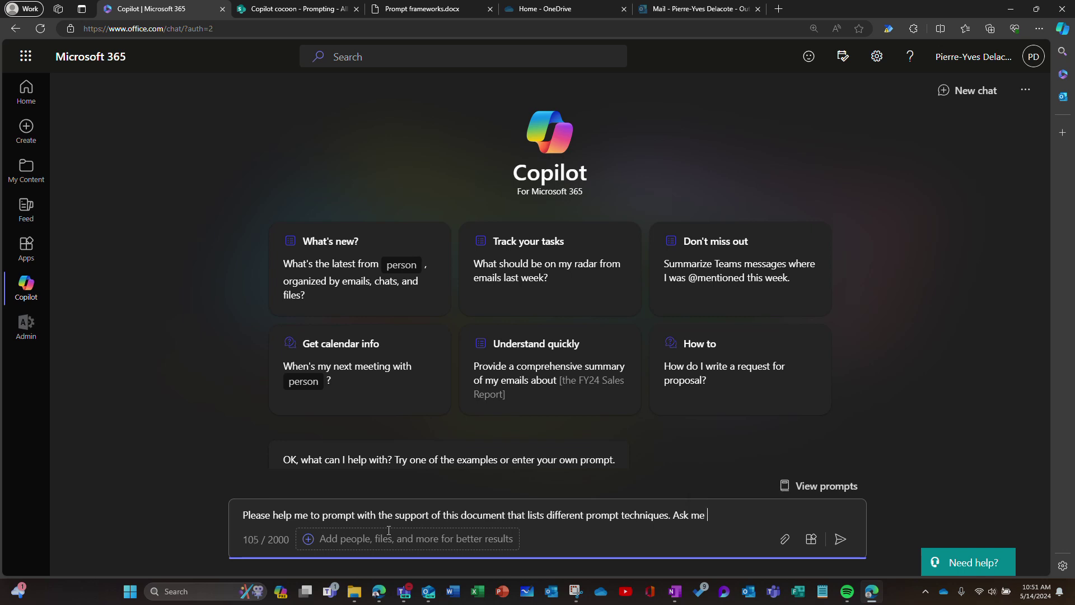
{"action": "type", "text": "first wha"}
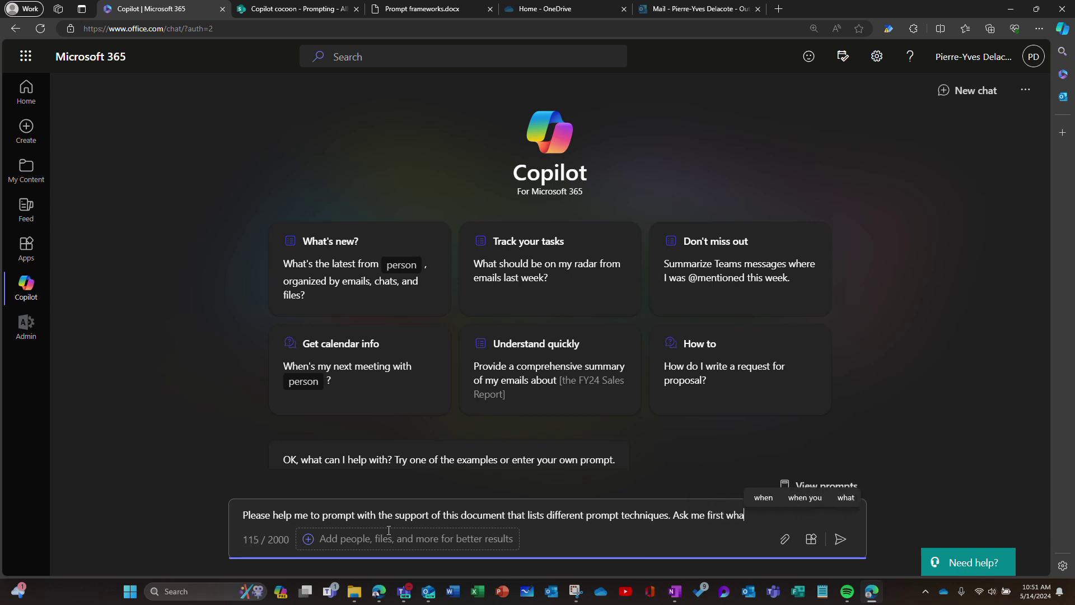
{"action": "type", "text": "t I want to d"}
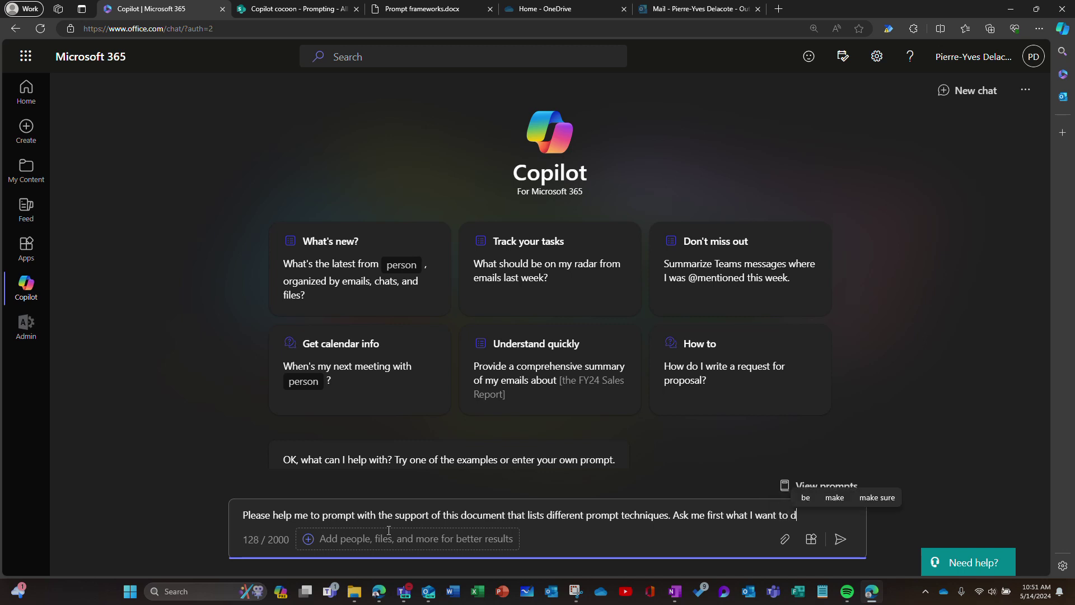
{"action": "type", "text": "o and then"}
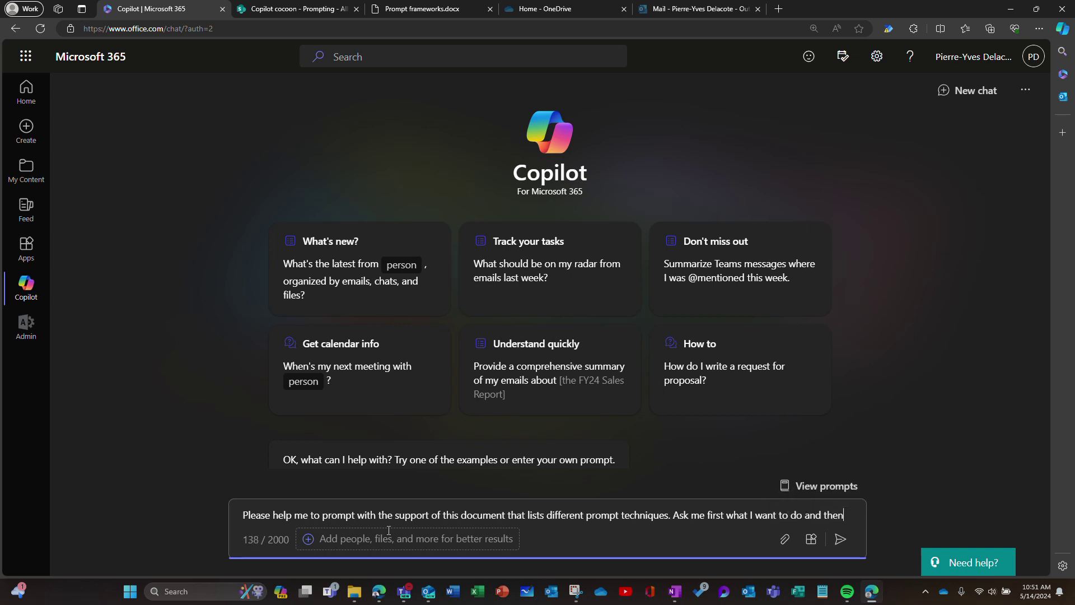
{"action": "type", "text": " suggest"}
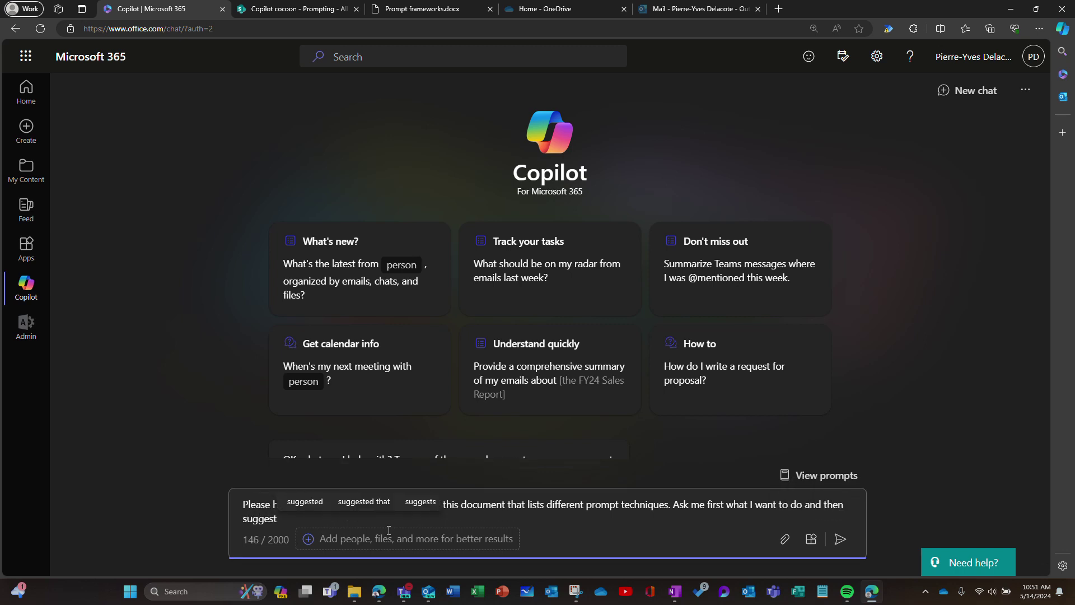
{"action": "type", "text": " some prompts that are appropriate based on the framework"}
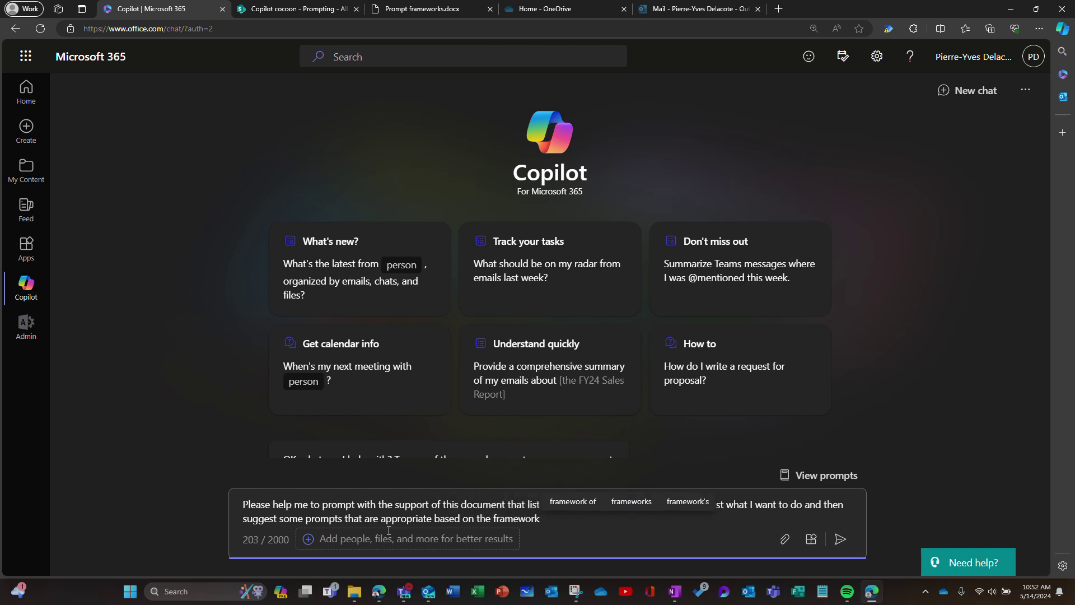
{"action": "type", "text": "s stored in this document"}
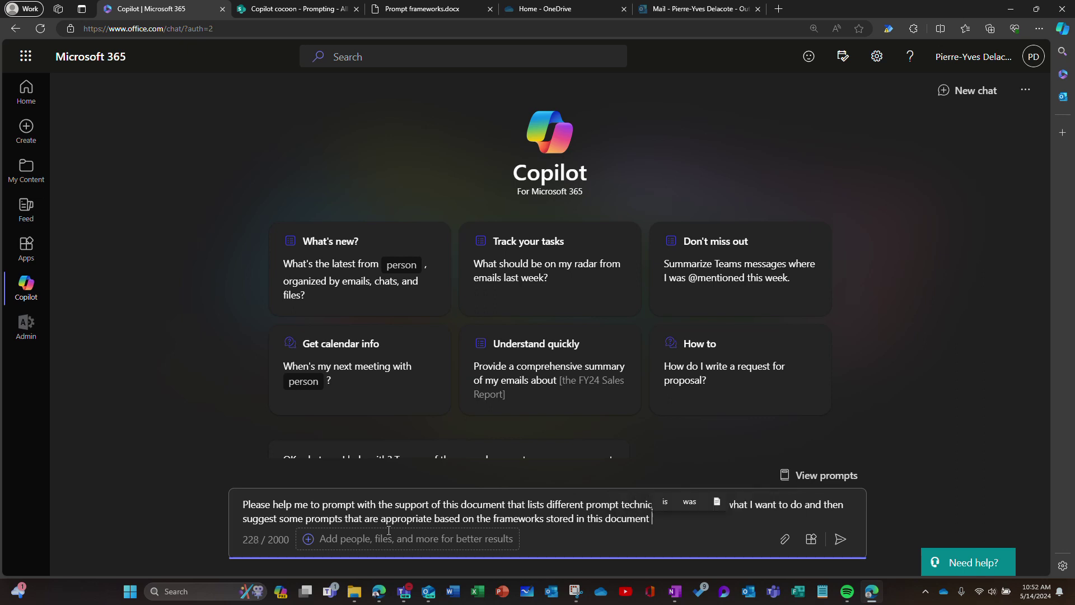
{"action": "type", "text": " /"}
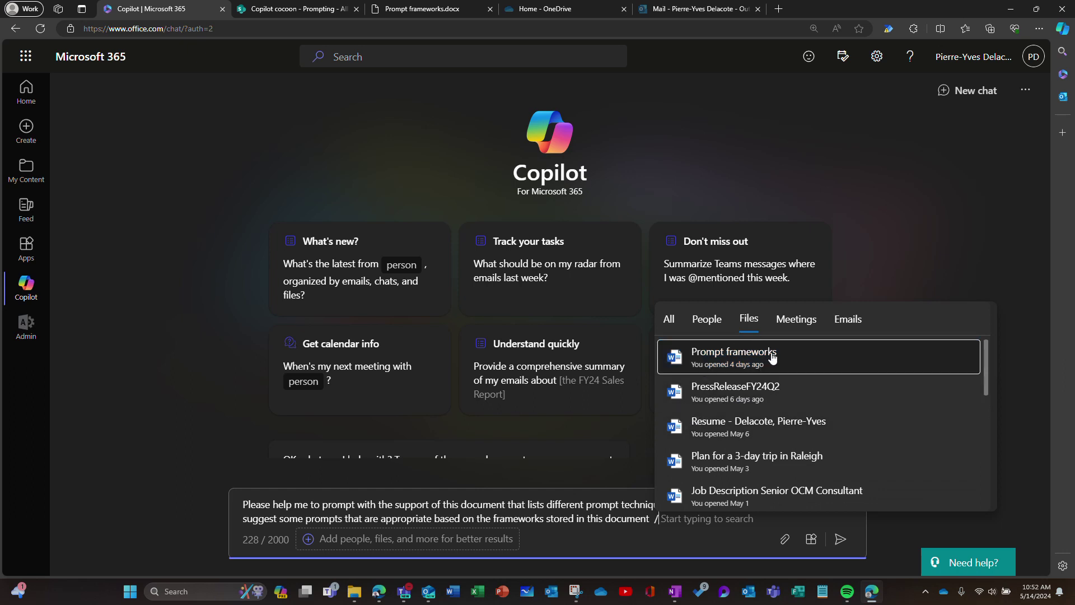
- Attach Prompt frameworks.docx from the Files list and send the request to Copilot
{"action": "left_click", "coordinate": [775, 360]}
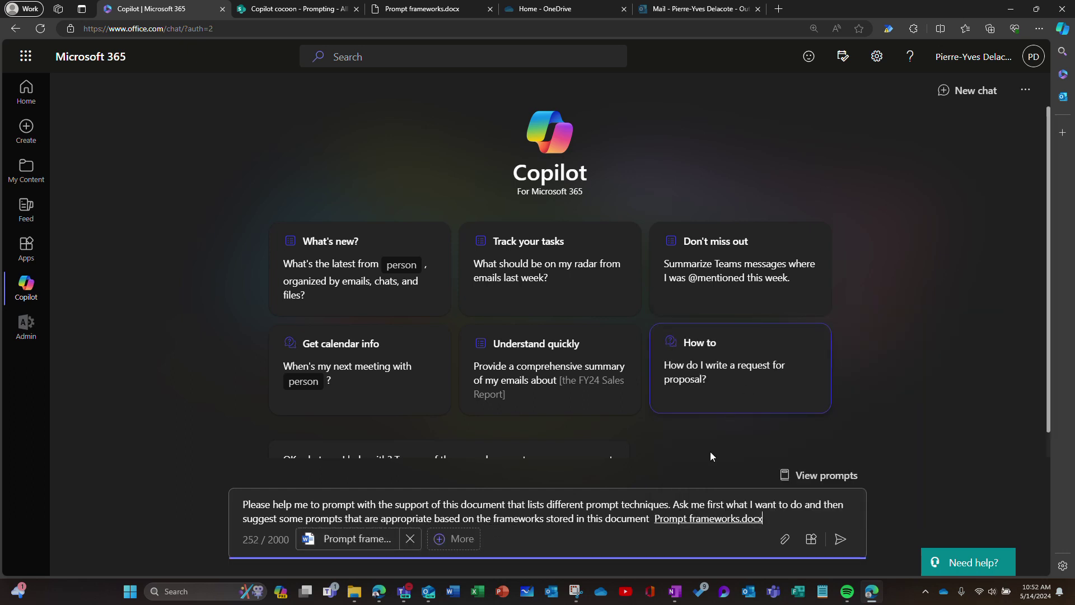
{"action": "left_click", "coordinate": [847, 539]}
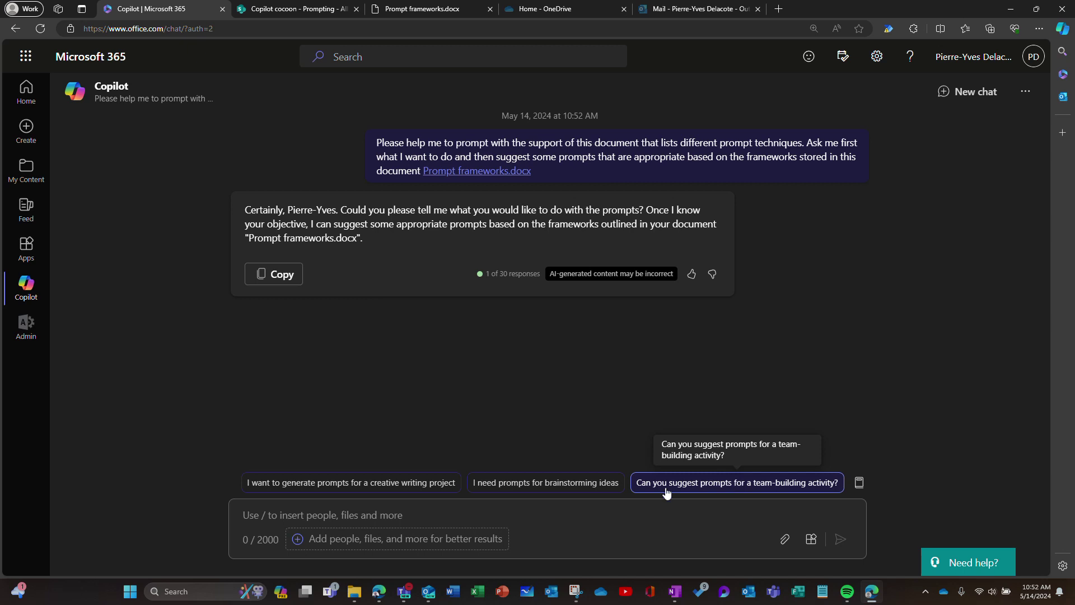
- Start the reply 'I want to understand what my team is doing about Copilot resources to support the end users'
{"action": "left_click", "coordinate": [435, 513]}
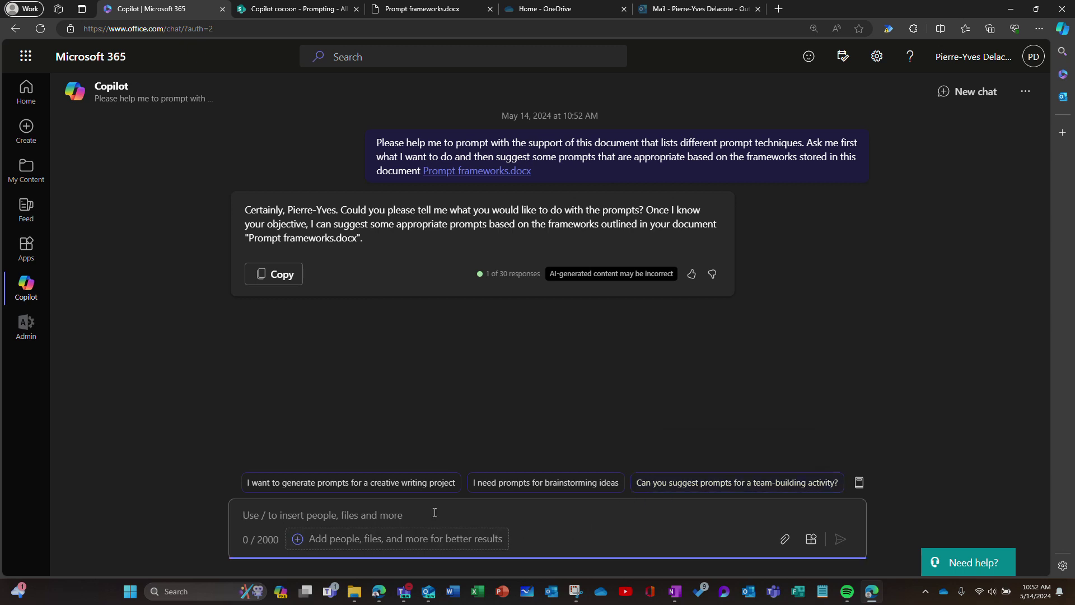
{"action": "type", "text": "I want t"}
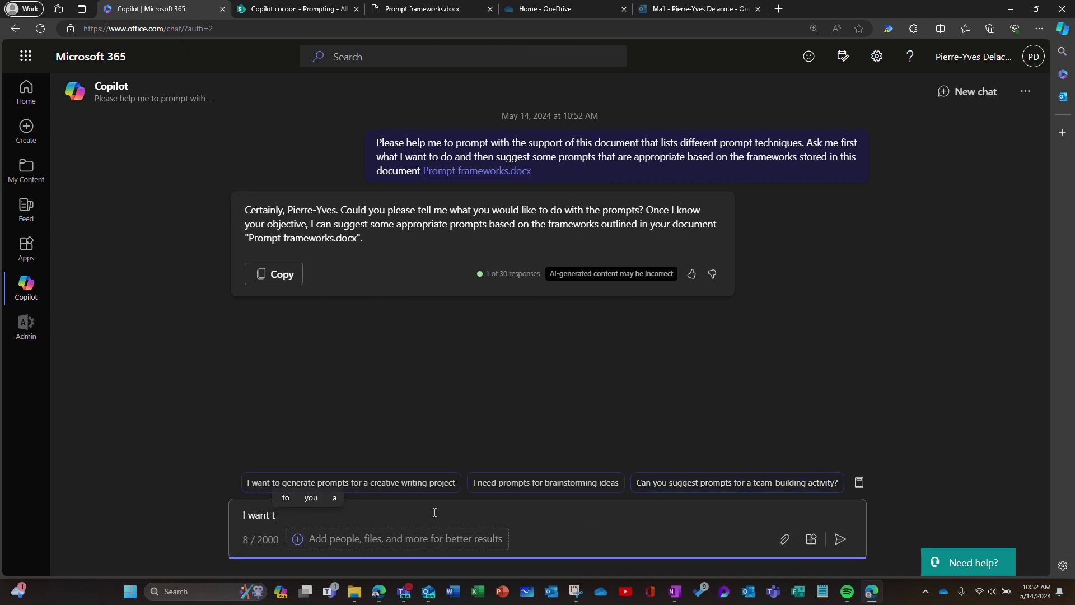
{"action": "type", "text": "o understa"}
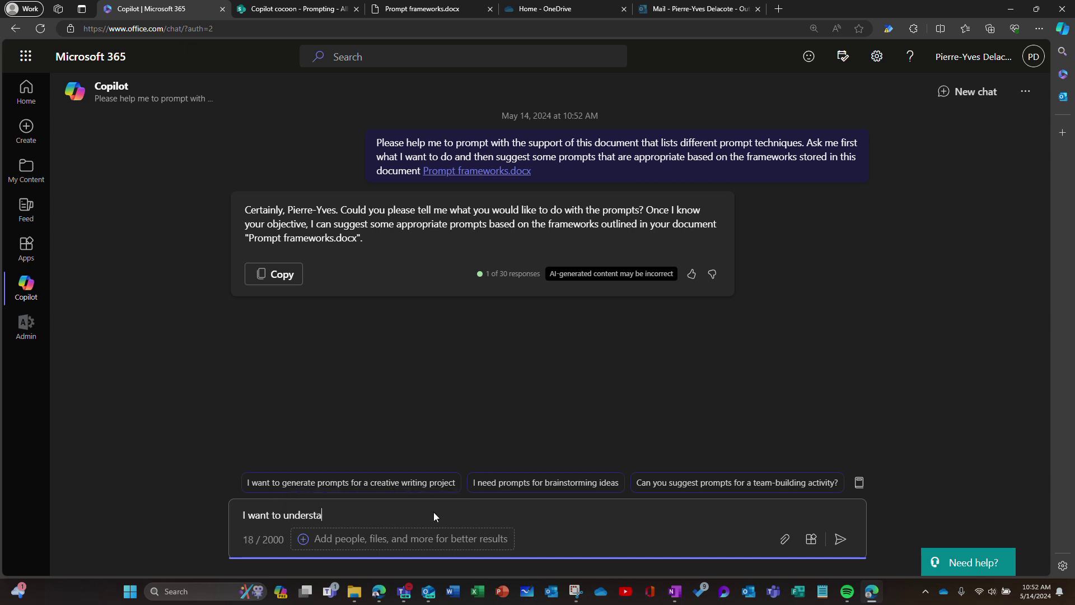
{"action": "type", "text": "nd what "}
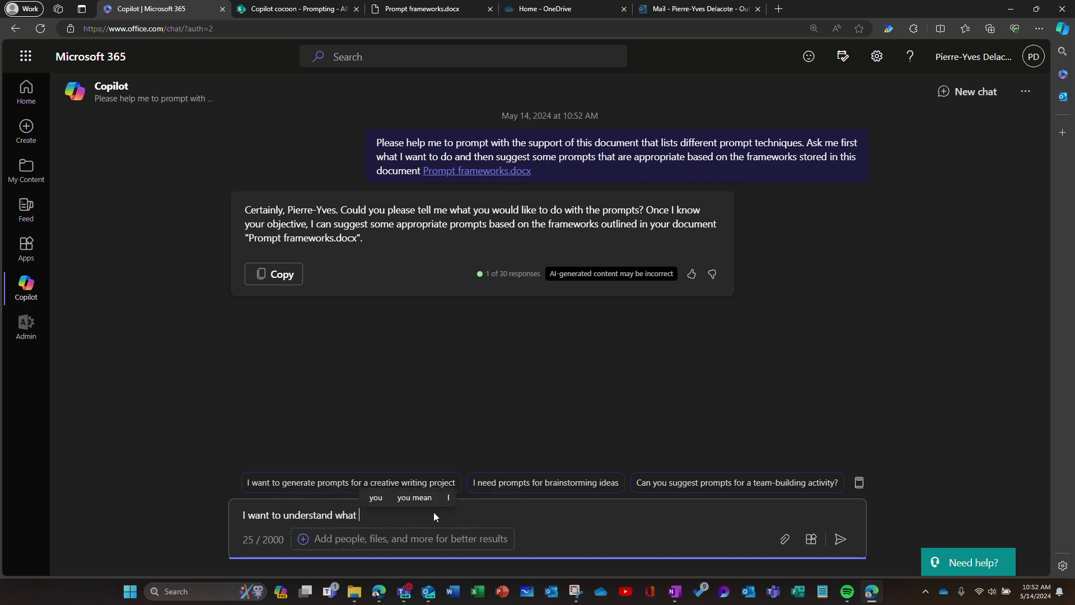
{"action": "type", "text": "my team"}
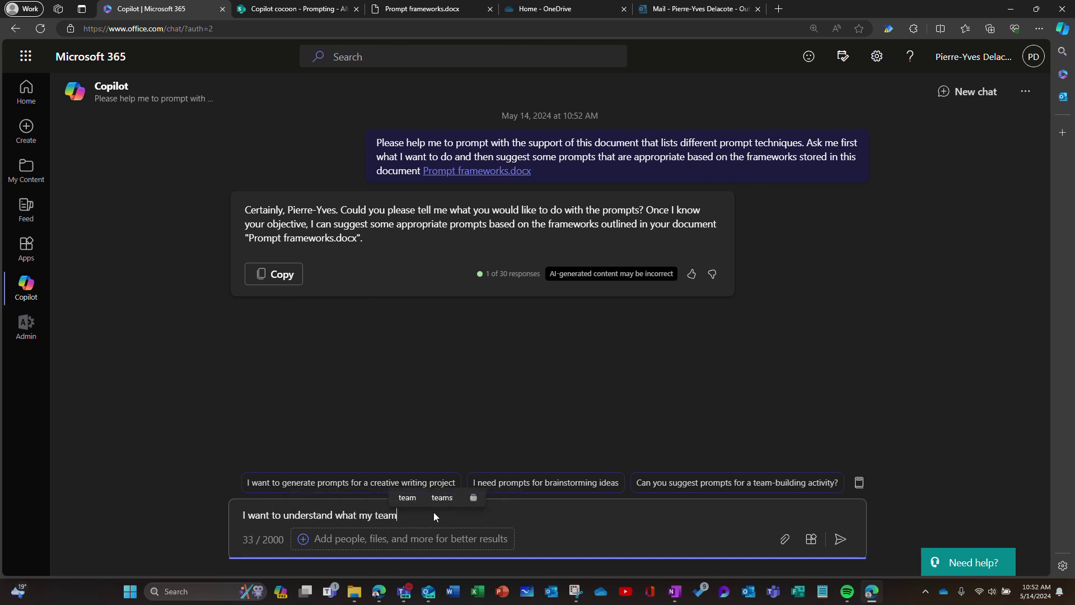
{"action": "type", "text": " is doing"}
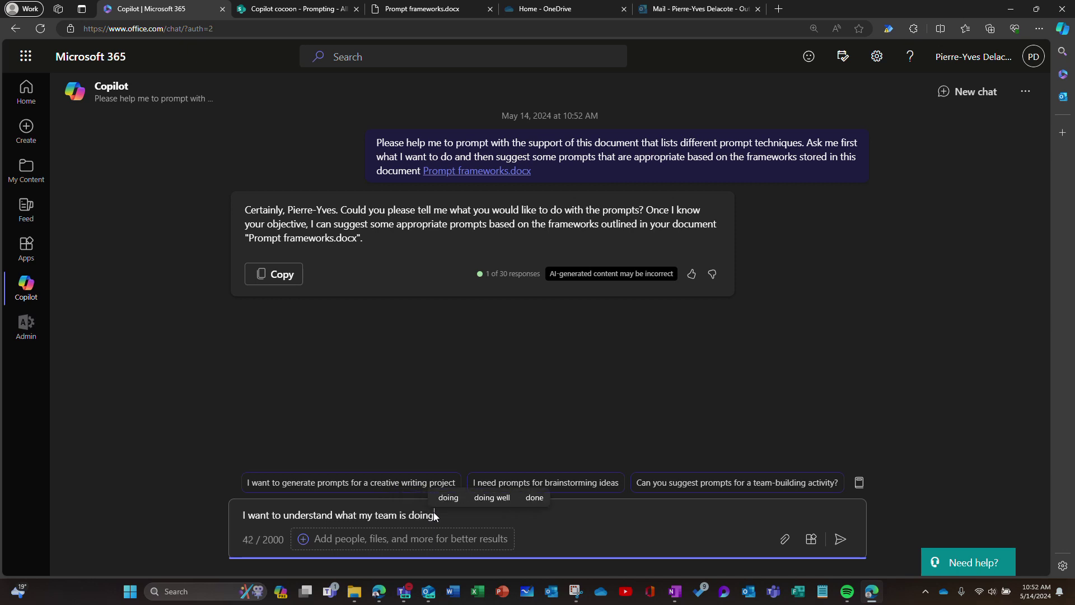
{"action": "type", "text": " abo"}
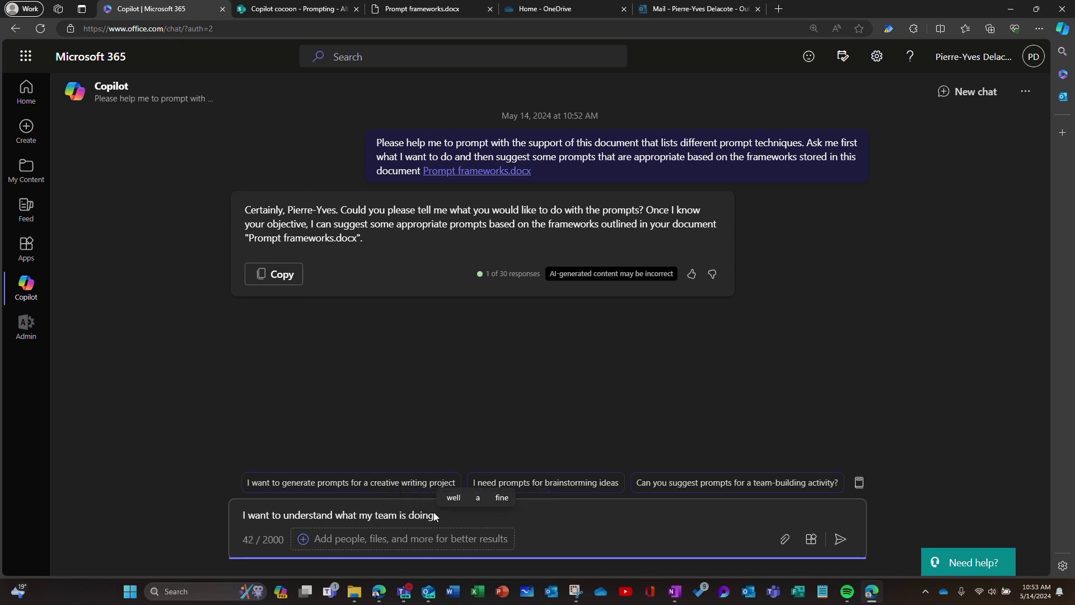
{"action": "type", "text": "ut"}
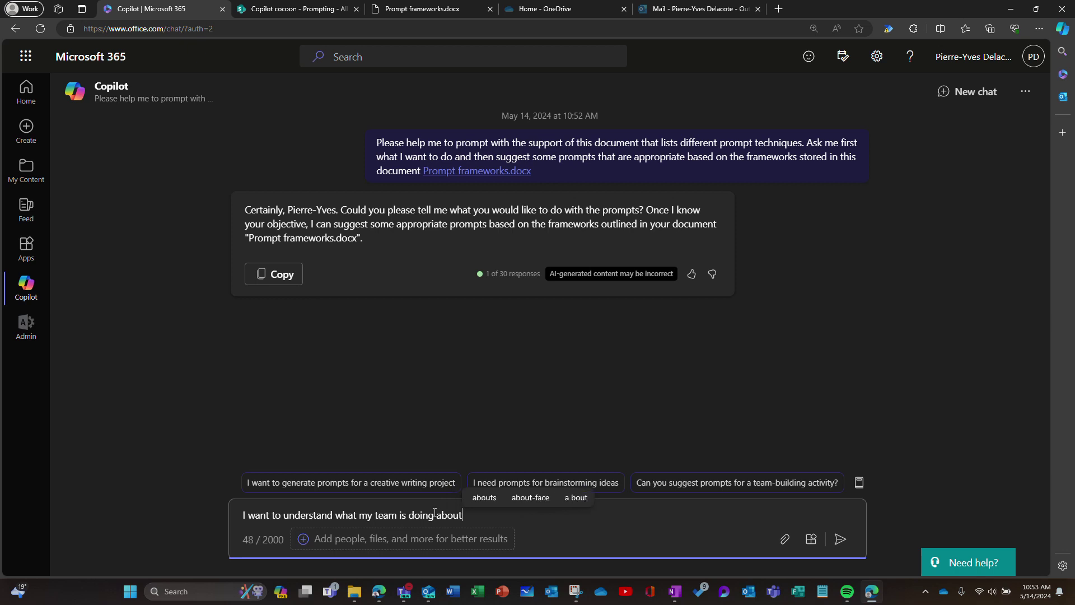
{"action": "type", "text": " Copilo"}
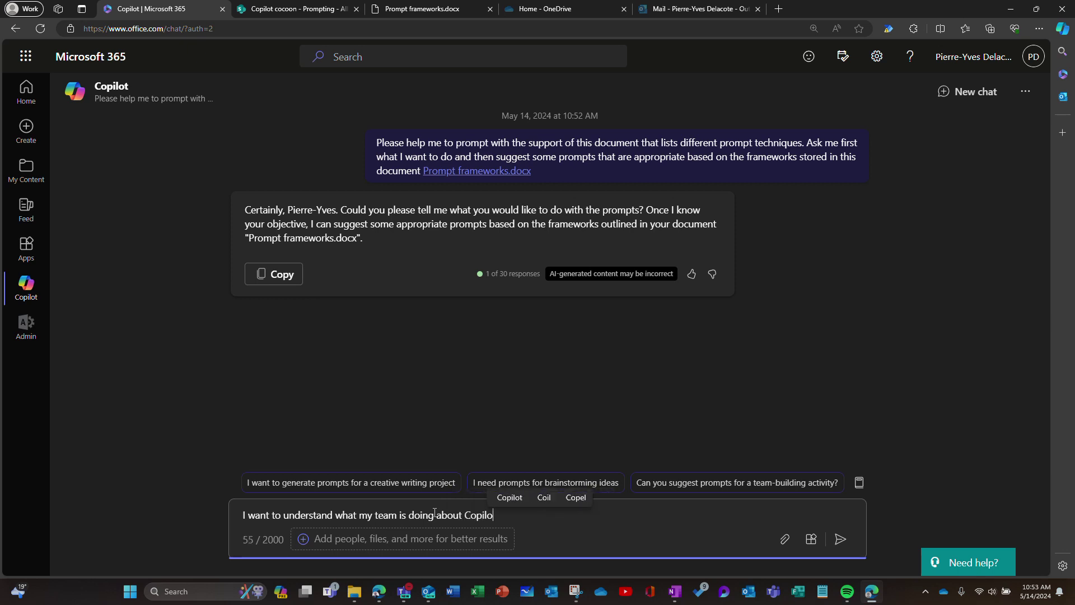
{"action": "type", "text": "t resou"}
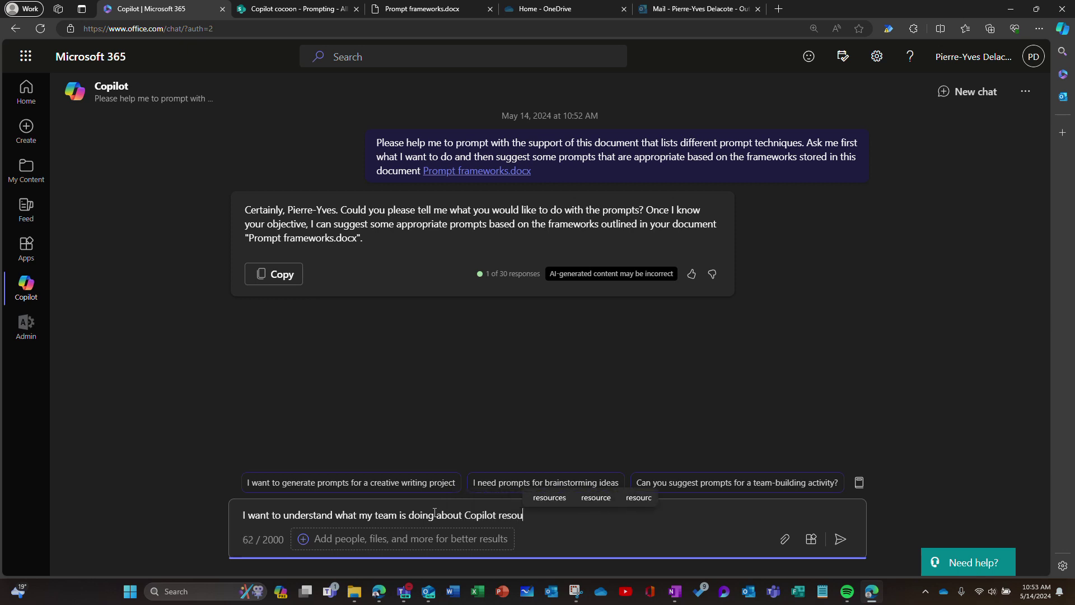
{"action": "type", "text": "rces to su"}
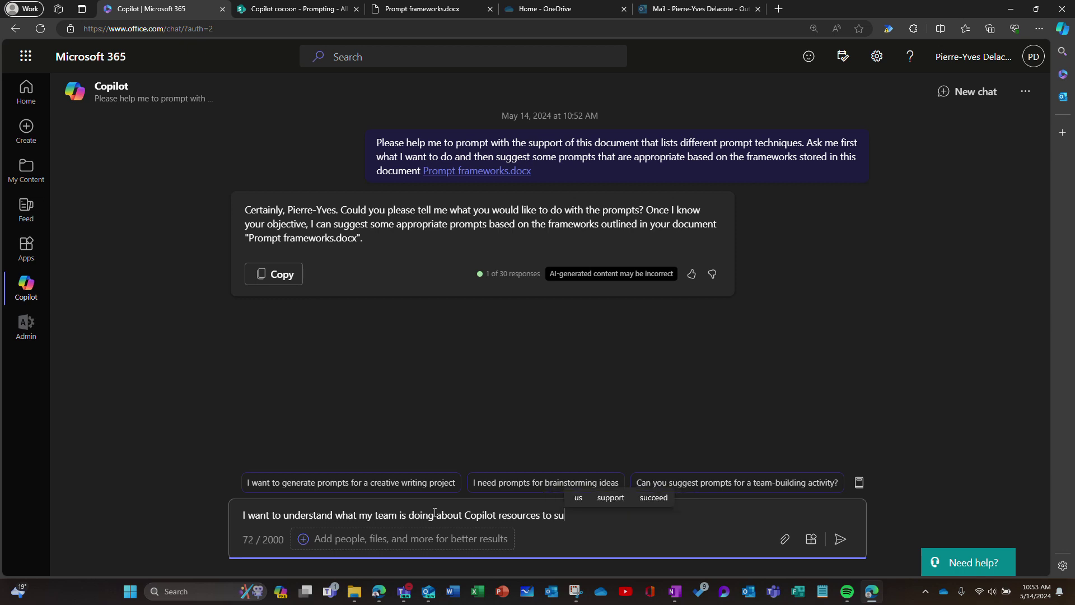
{"action": "type", "text": "pport"}
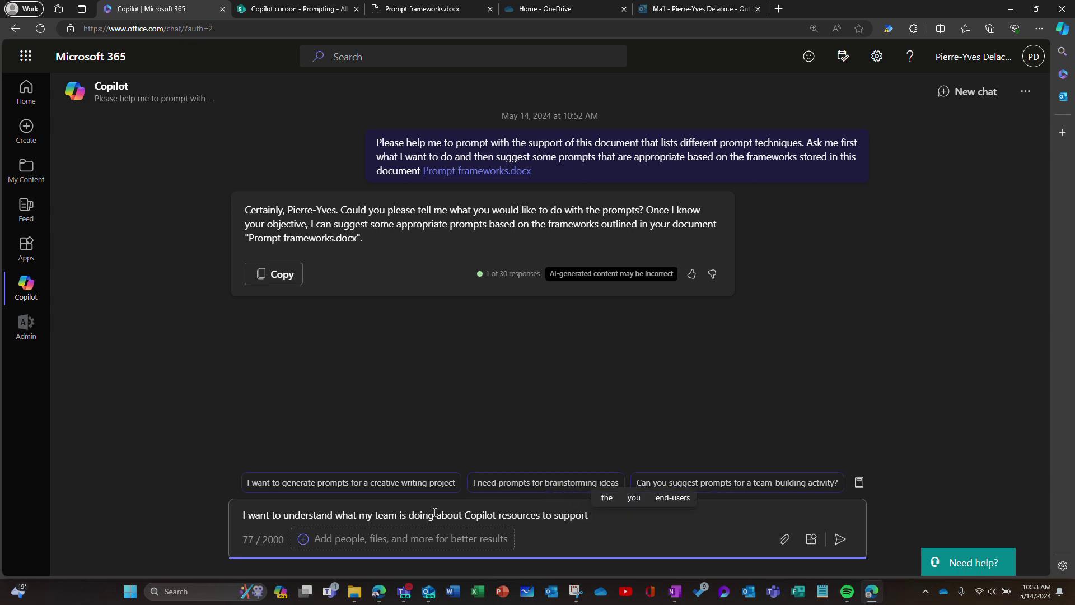
{"action": "type", "text": " the end-us"}
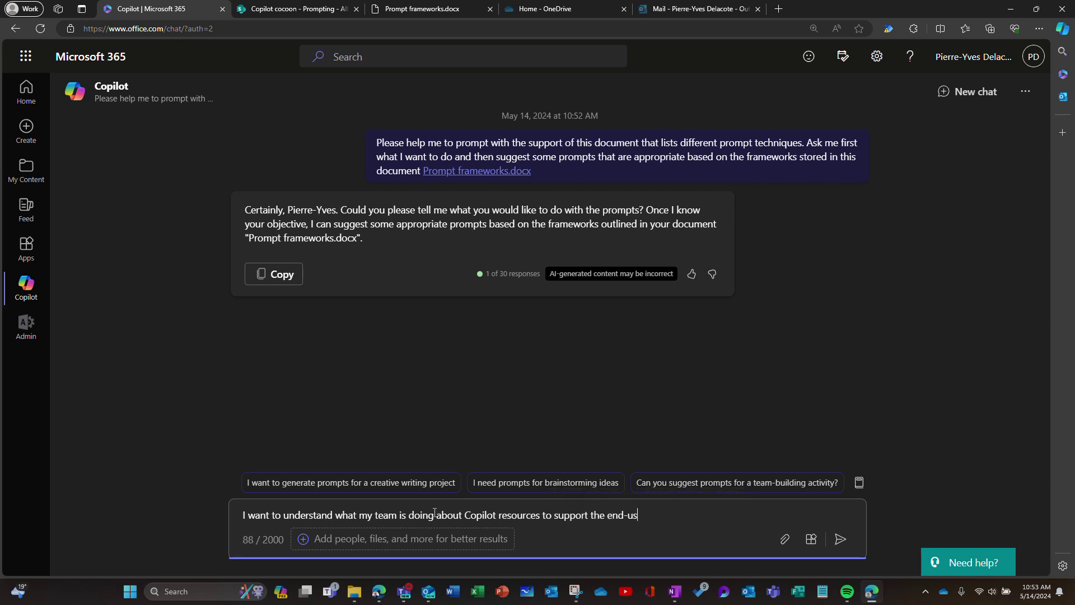
{"action": "type", "text": "ers. There "}
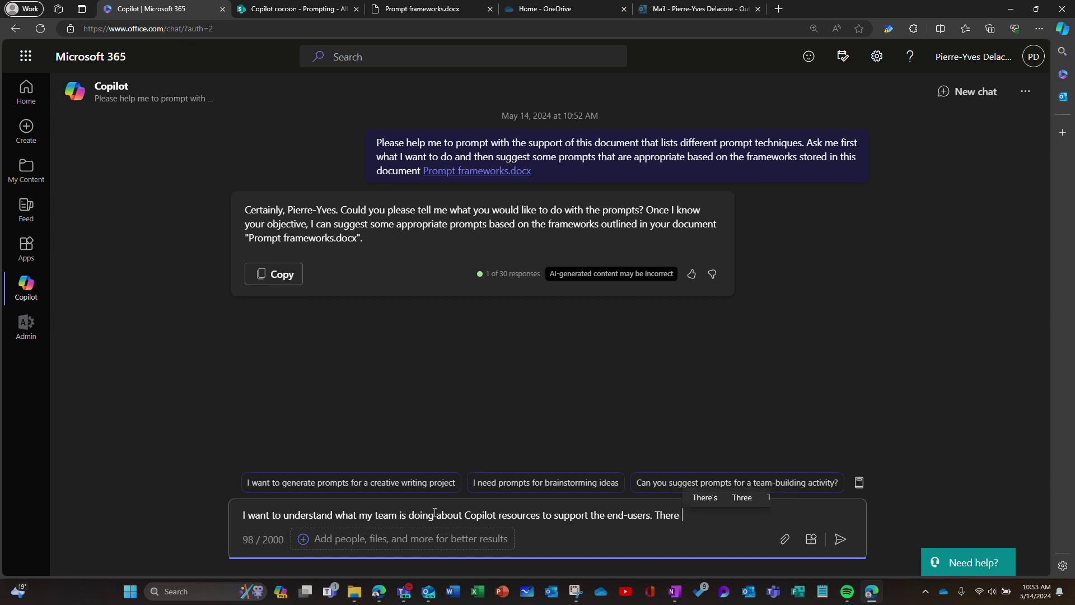
{"action": "type", "text": "might be "}
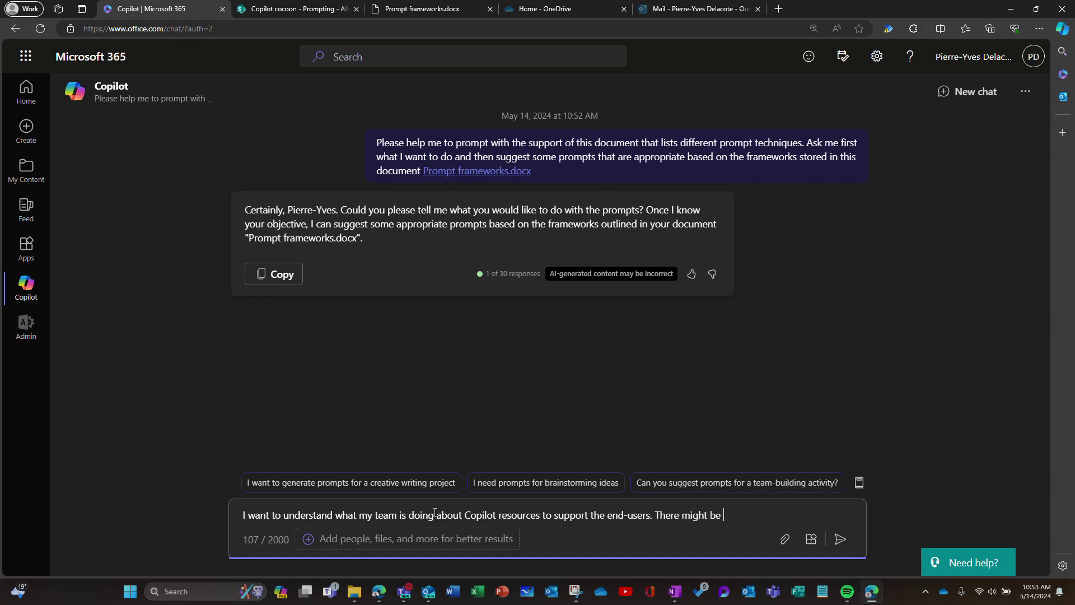
{"action": "type", "text": "documents,  trai"}
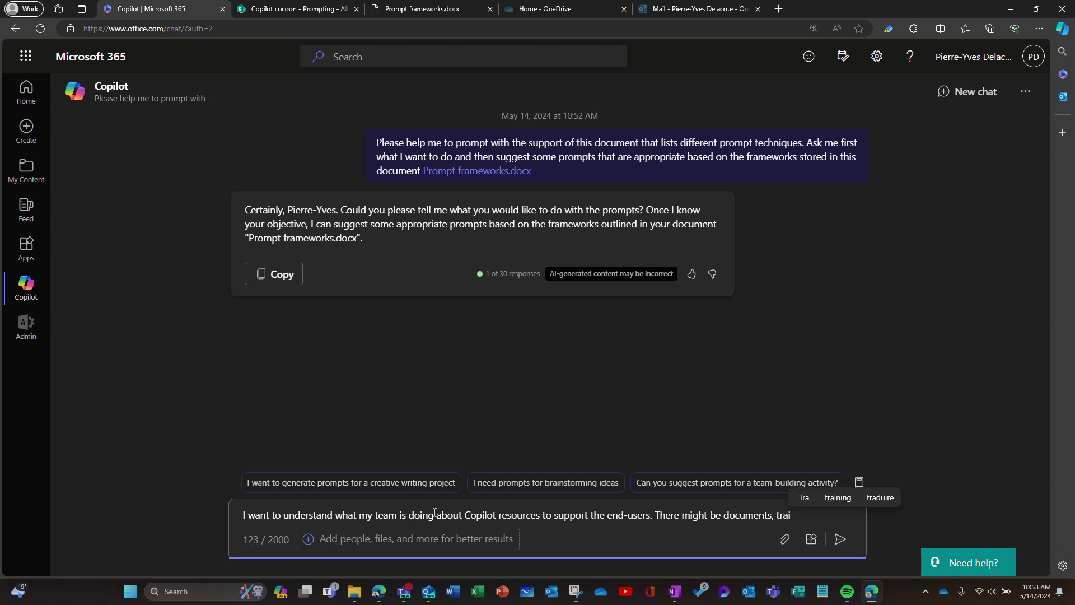
{"action": "type", "text": "ning or what"}
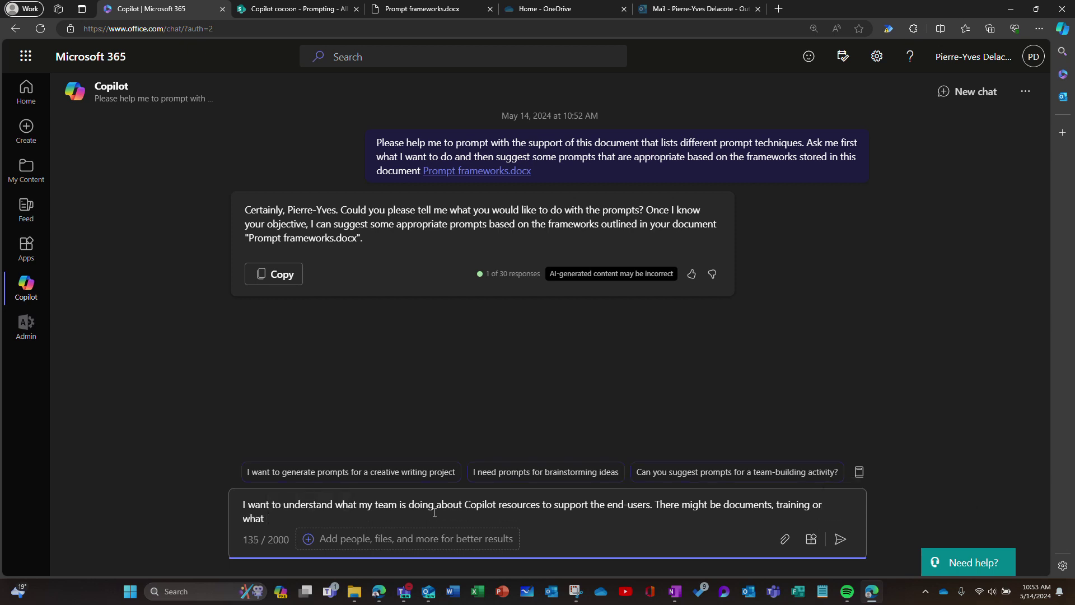
{"action": "type", "text": "ever else."}
- Send the team-resources reply, getting three Chain of Destiny Framework prompt suggestions
{"action": "key", "text": "Return"}
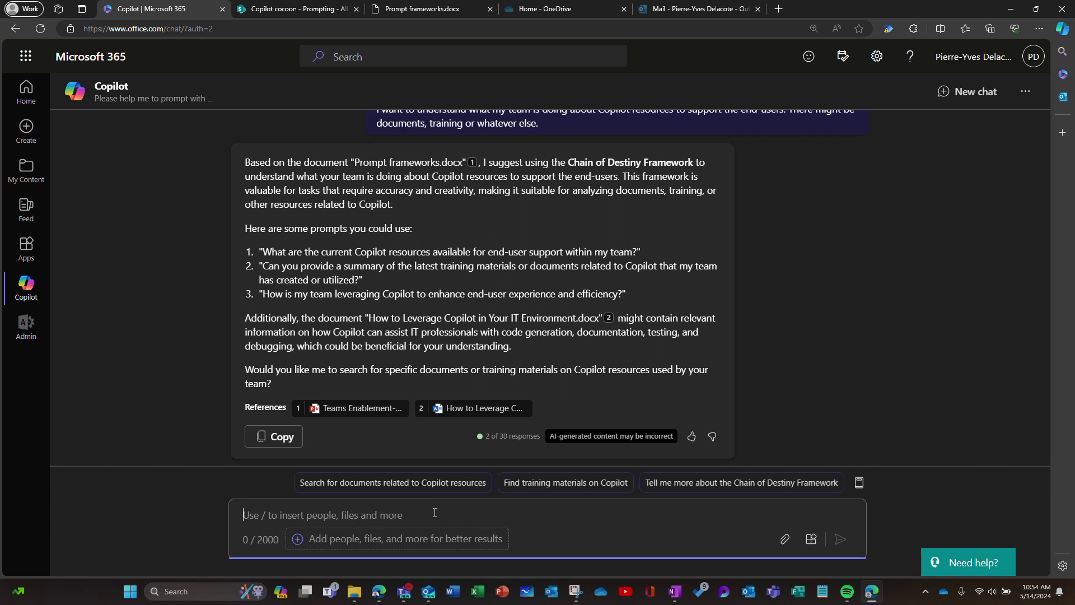
- Type the follow-up asking how to prompt for extracting press-release information into a shareholder email
{"action": "type", "text": "No."}
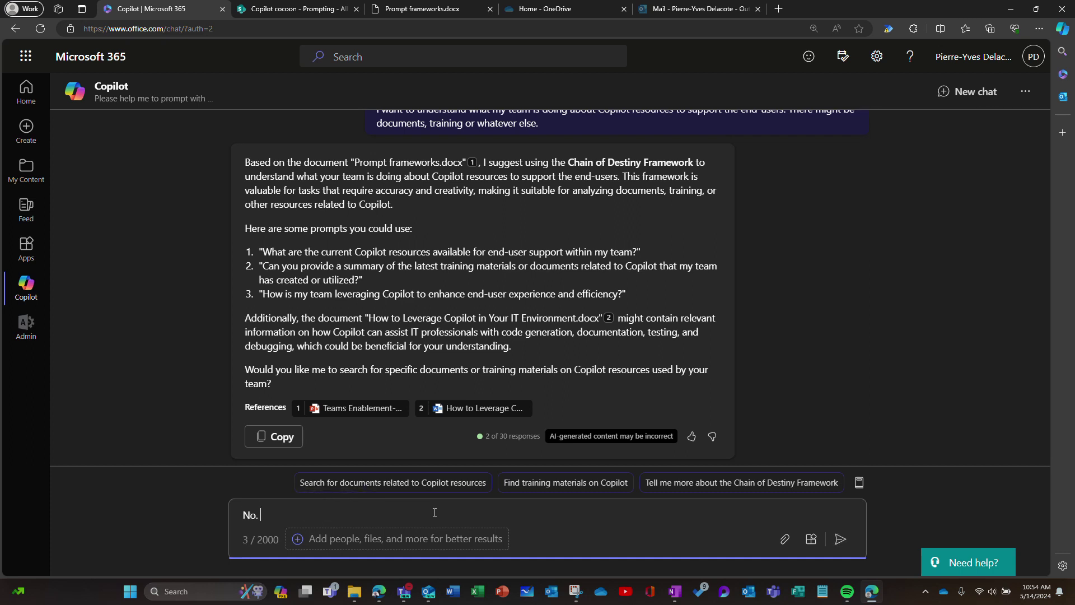
{"action": "type", "text": " What if"}
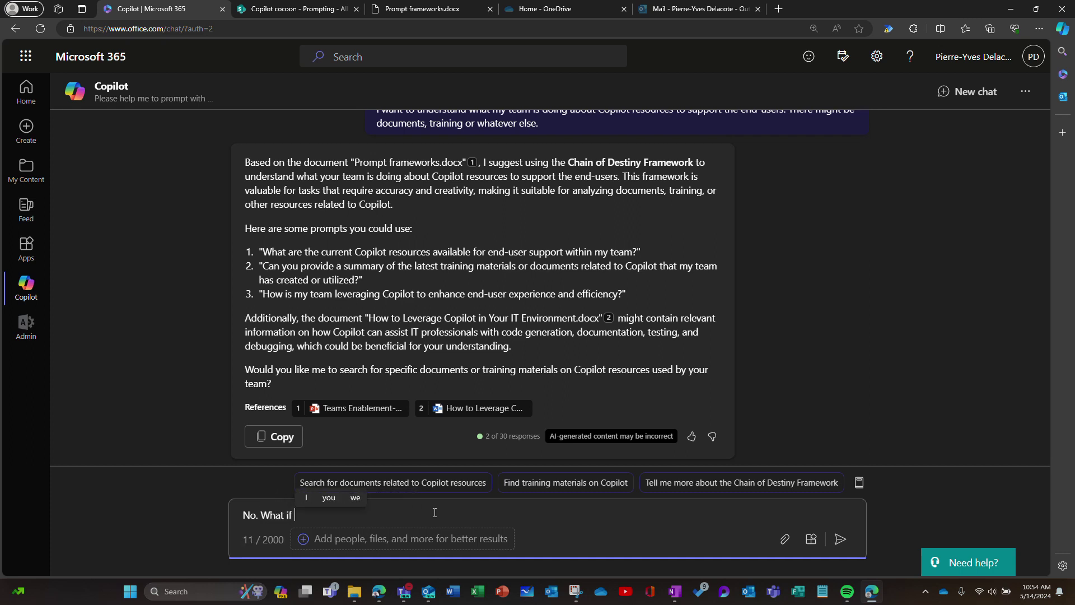
{"action": "type", "text": " I want to"}
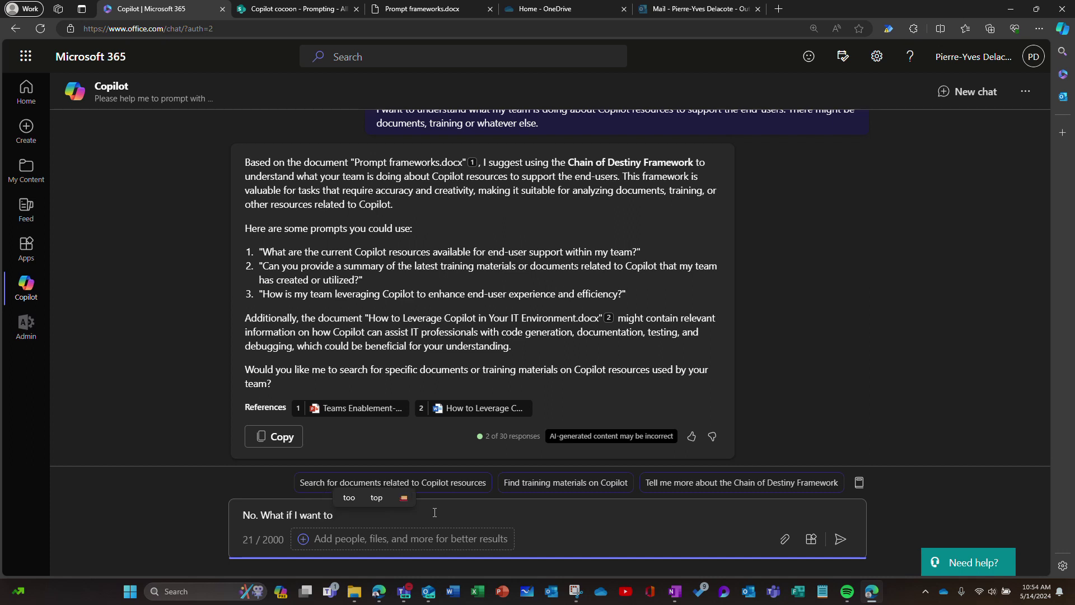
{"action": "type", "text": " review a"}
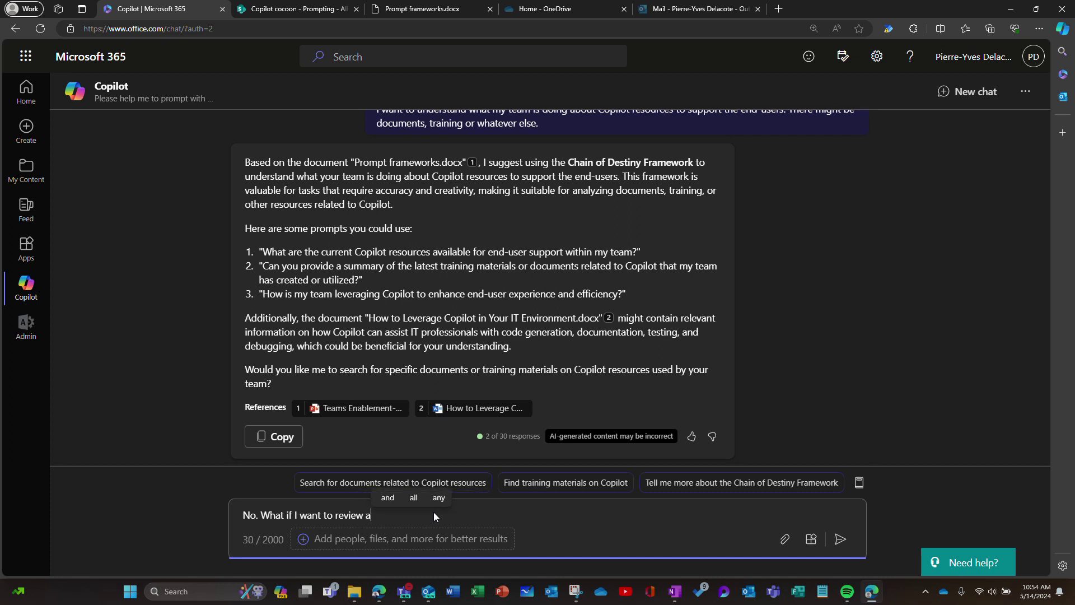
{"action": "type", "text": " press rele"}
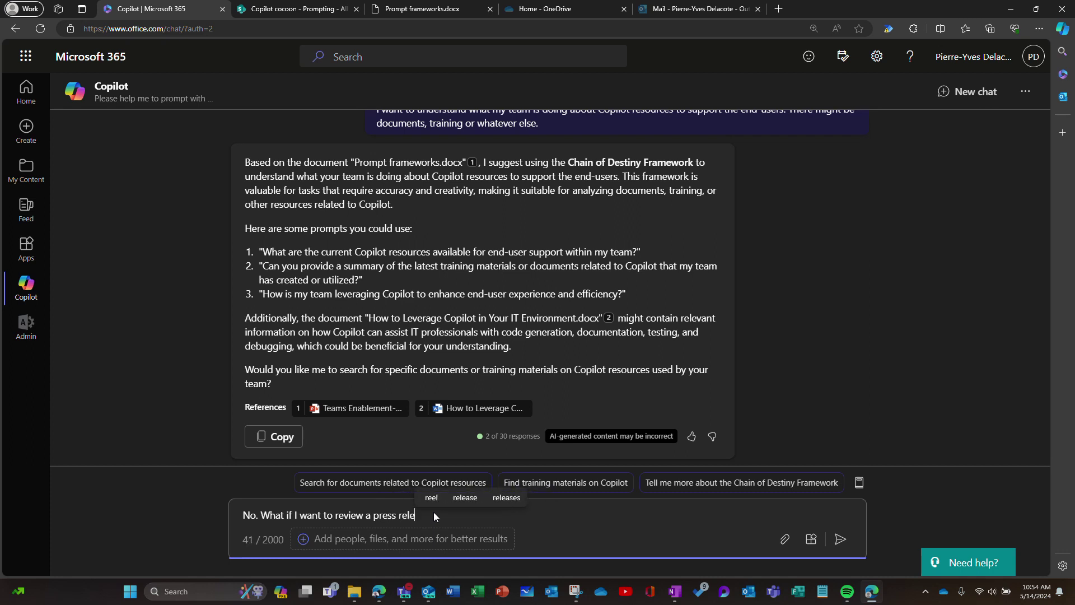
{"action": "type", "text": "ase and extract "}
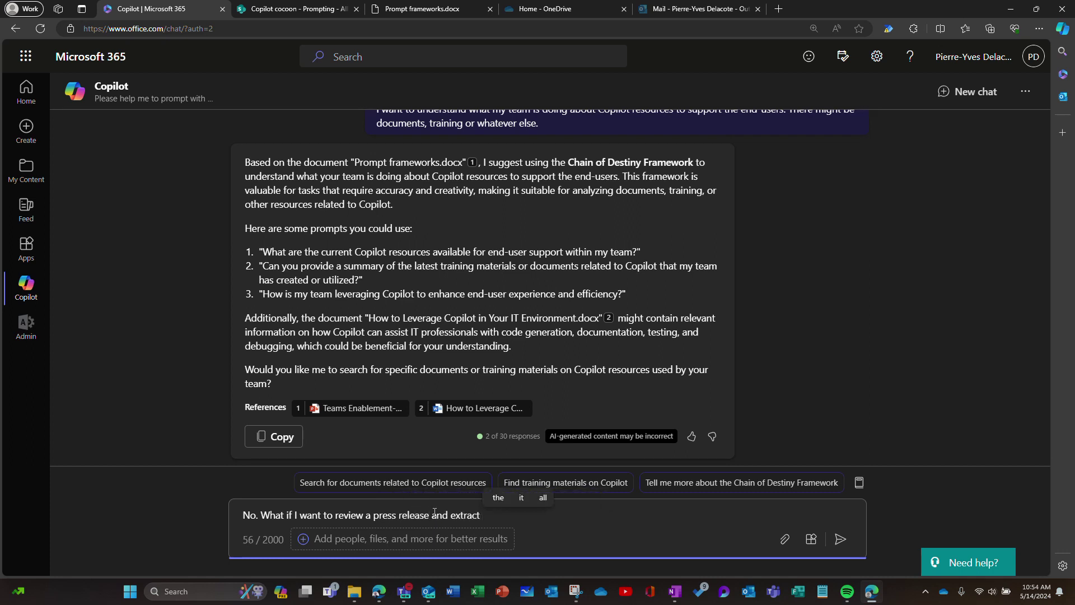
{"action": "type", "text": "info"}
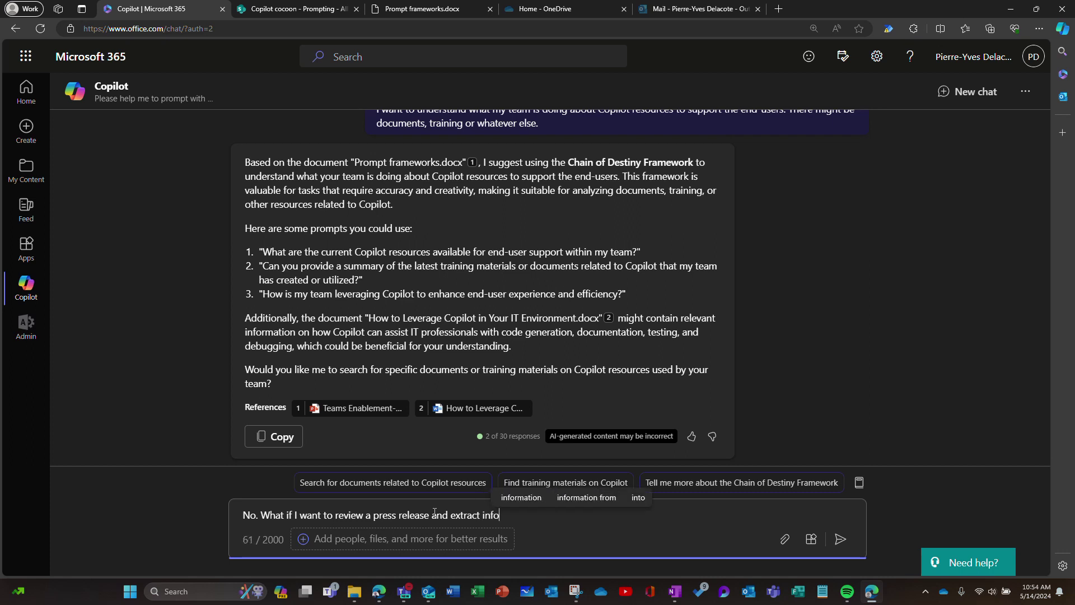
{"action": "type", "text": "rmation "}
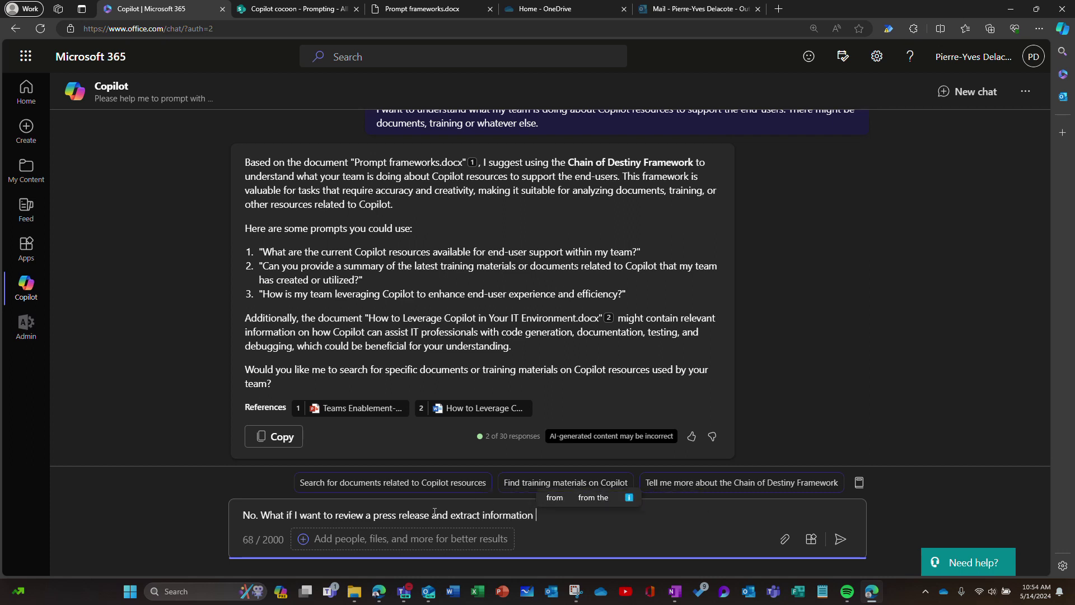
{"action": "type", "text": "to write an email"}
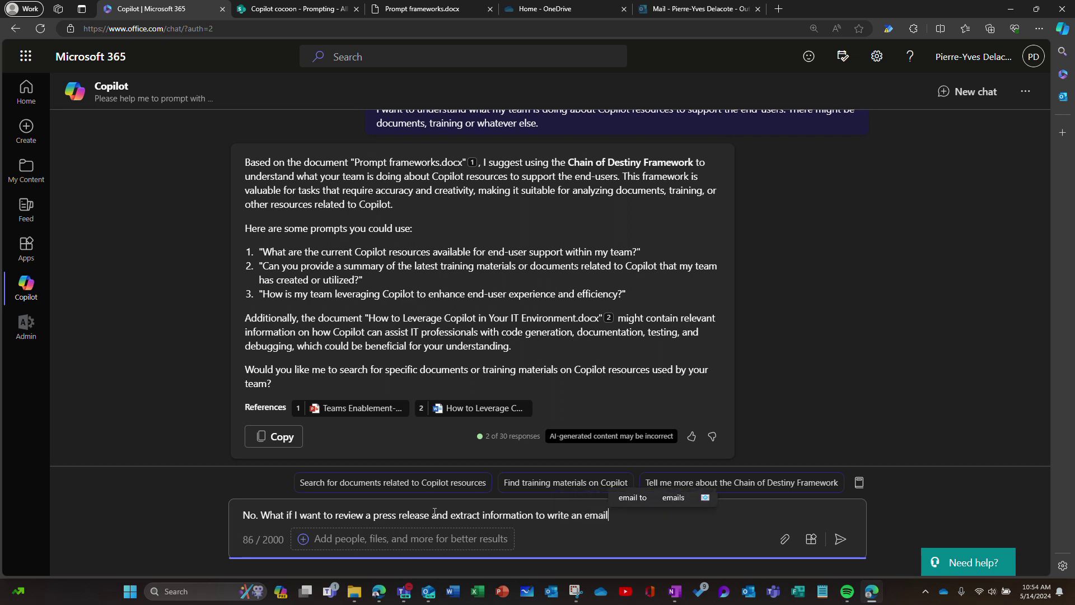
{"action": "type", "text": " for"}
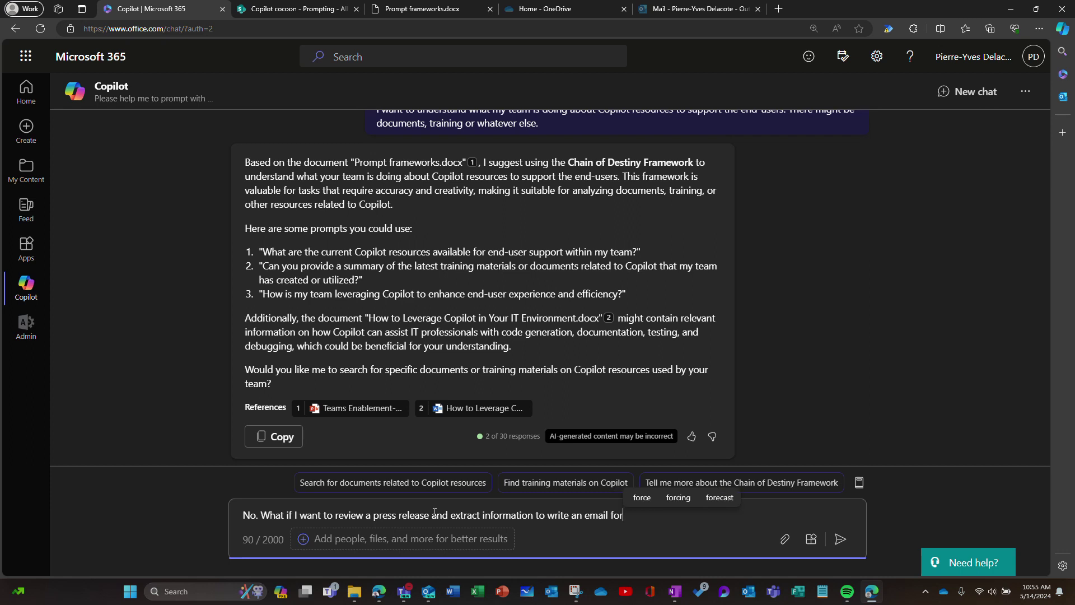
{"action": "type", "text": " a speci"}
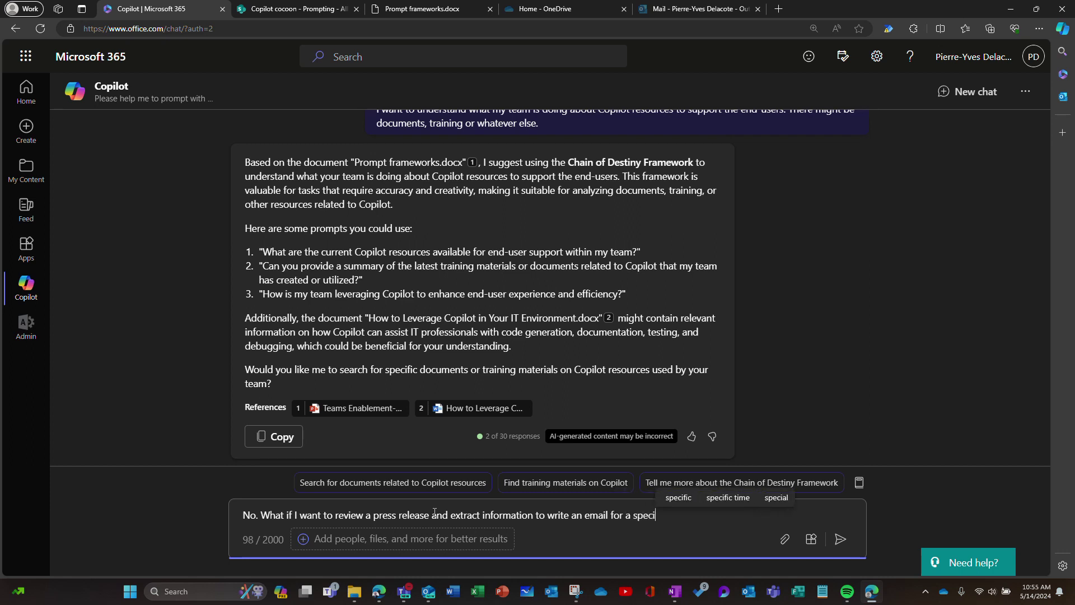
{"action": "type", "text": "fic audien"}
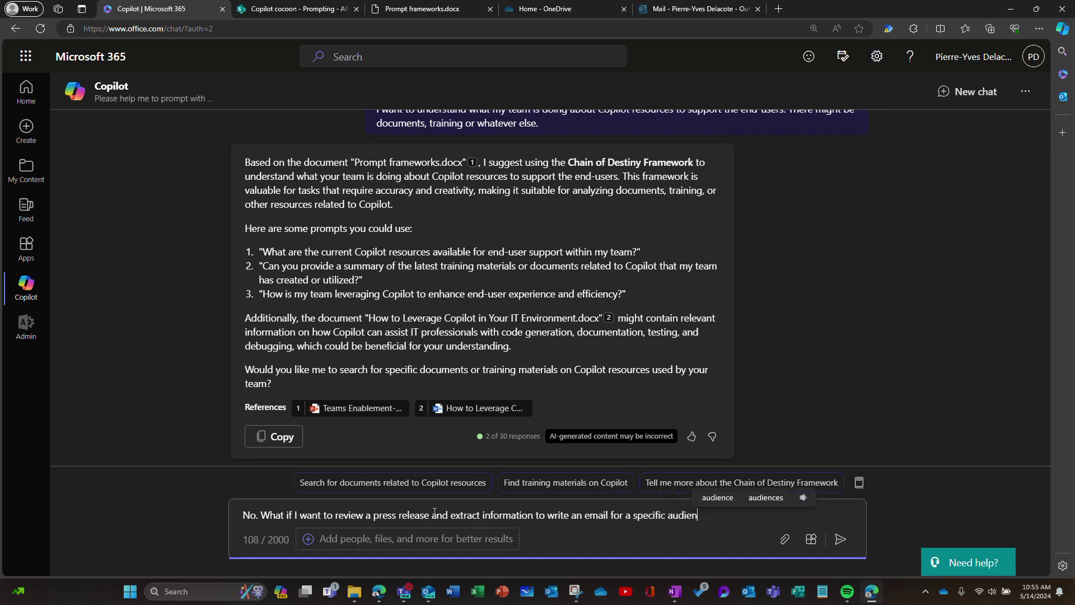
{"action": "type", "text": "ce like sharehl"}
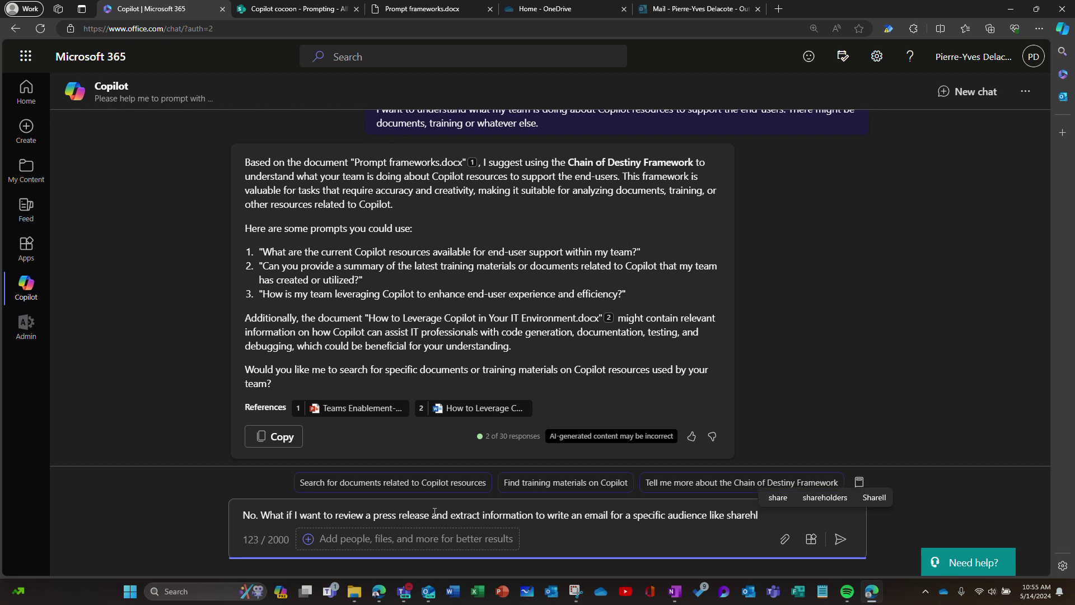
{"action": "key", "text": "BackSpace"}
{"action": "type", "text": "olders"}
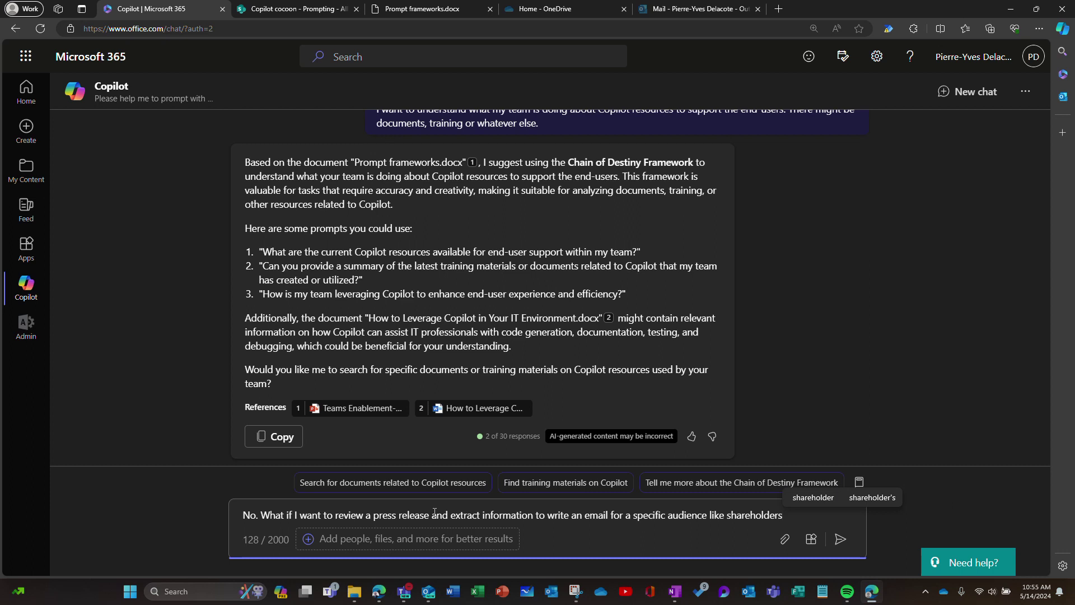
{"action": "type", "text": ". "}
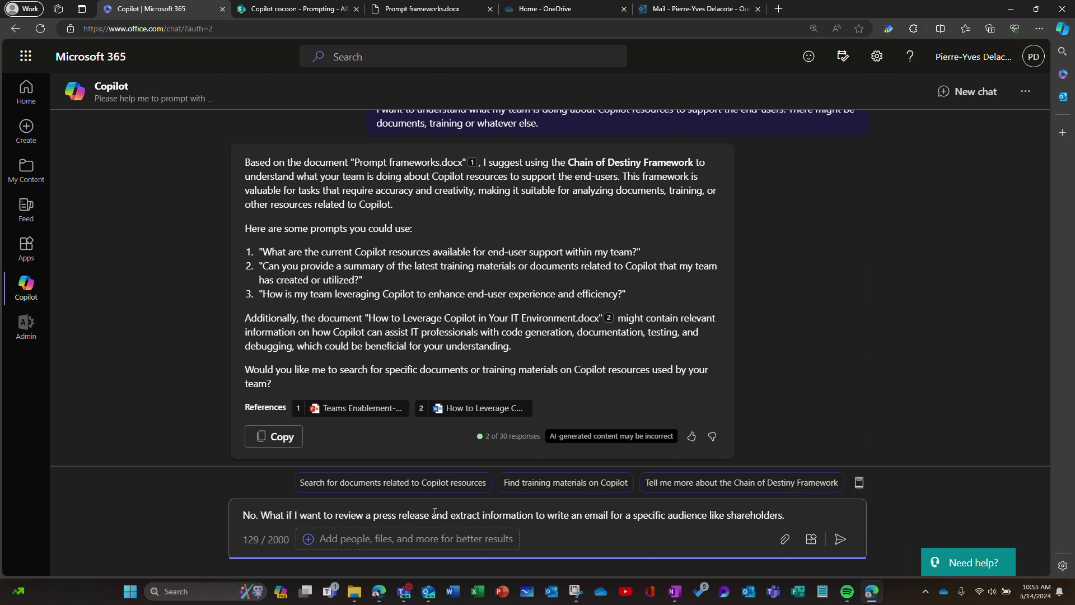
{"action": "type", "text": "How shou"}
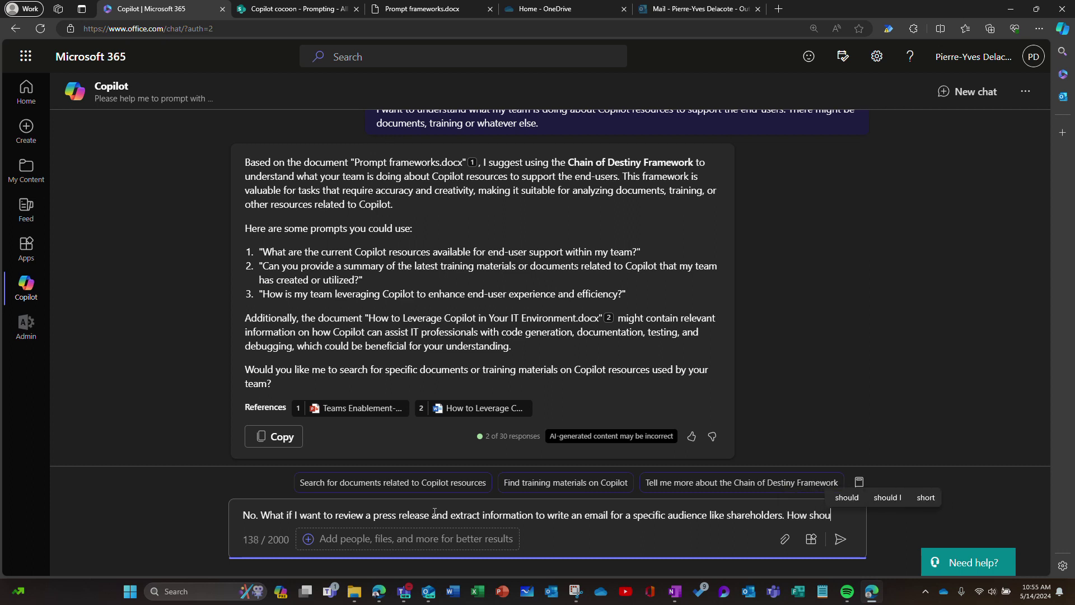
{"action": "type", "text": "ld I prom"}
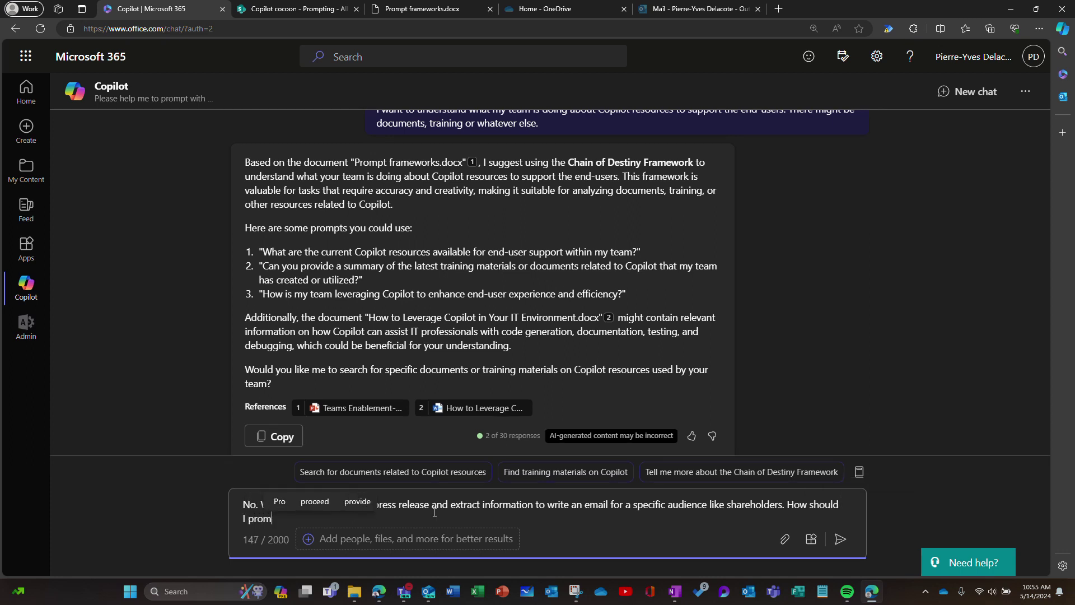
{"action": "type", "text": "pt to get "}
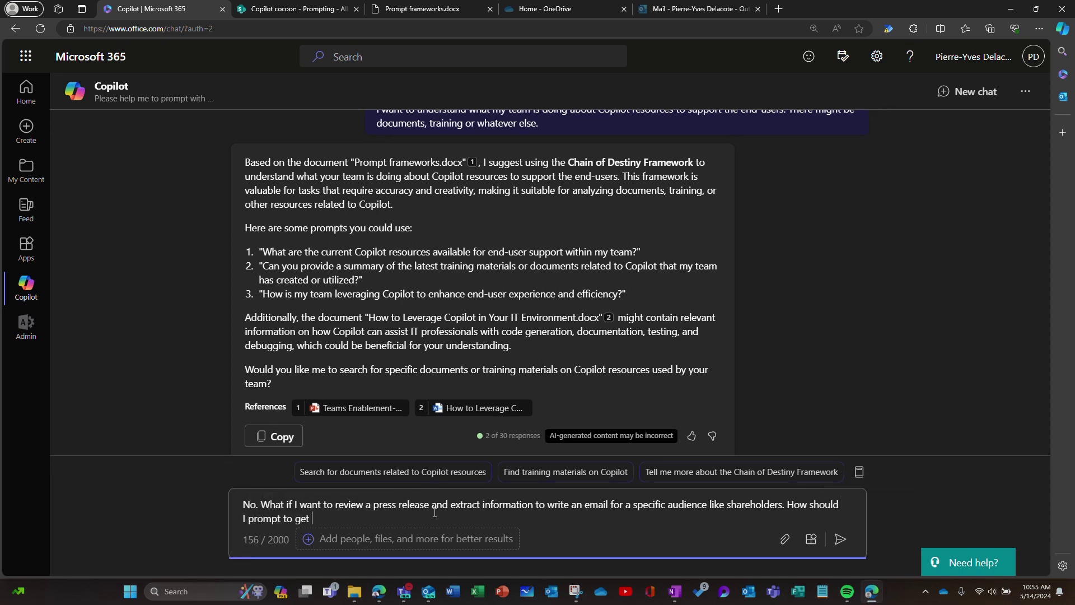
{"action": "type", "text": "the result"}
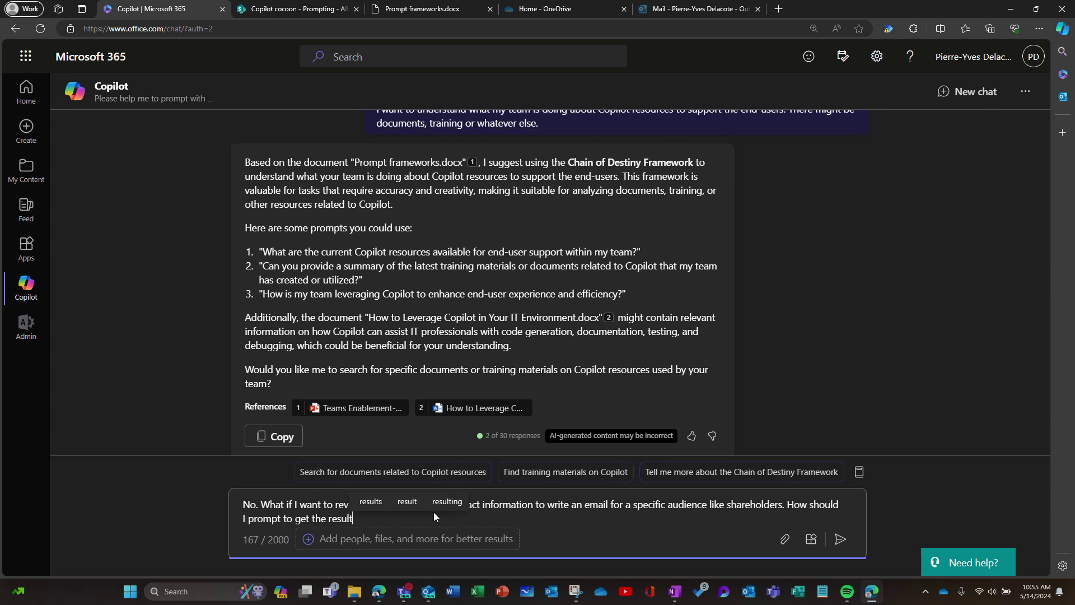
{"action": "type", "text": "."}
- Send the press-release question and receive three RTF Framework prompts for the shareholder email
{"action": "key", "text": "Return"}
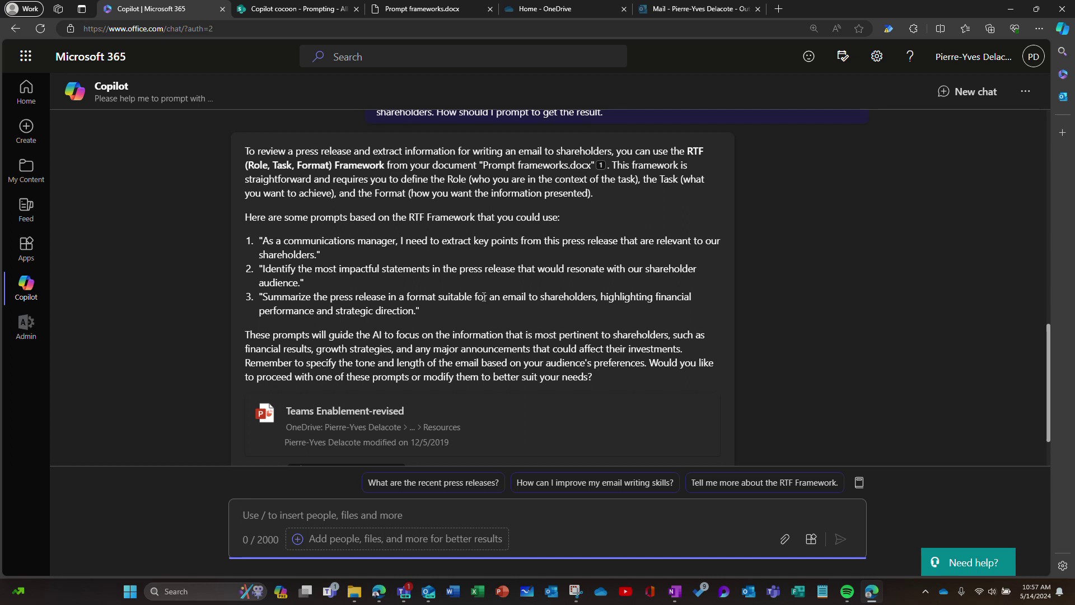
{"action": "scroll", "coordinate": [484, 297], "scroll_direction": "up", "scroll_amount": 12}
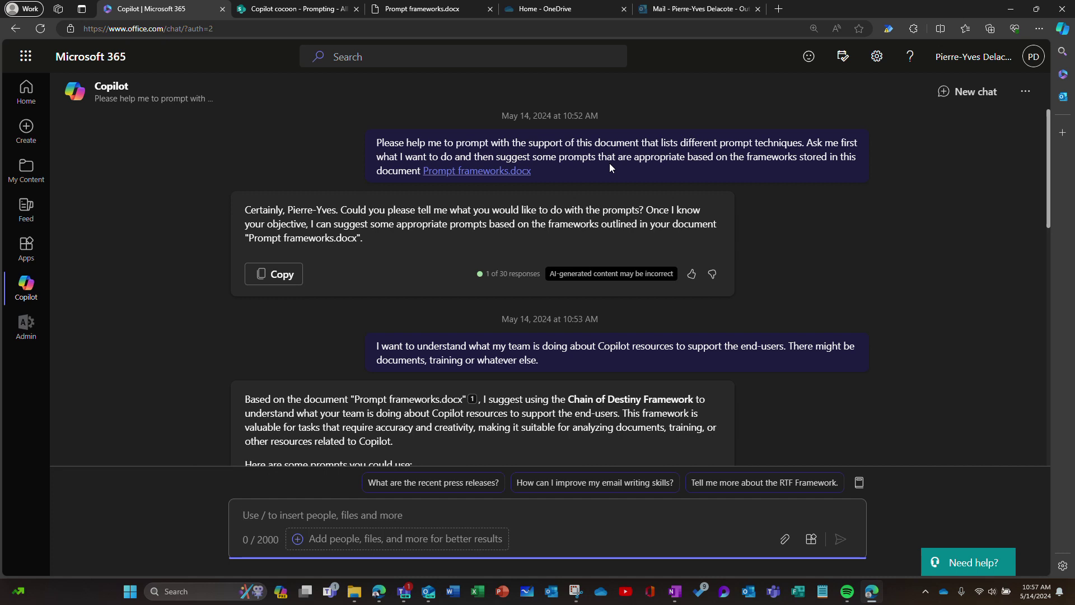
- Open the cited Prompt frameworks.docx and scroll through its RHODES, Chain of Destiny and comparative analysis sections
{"action": "left_click", "coordinate": [458, 172]}
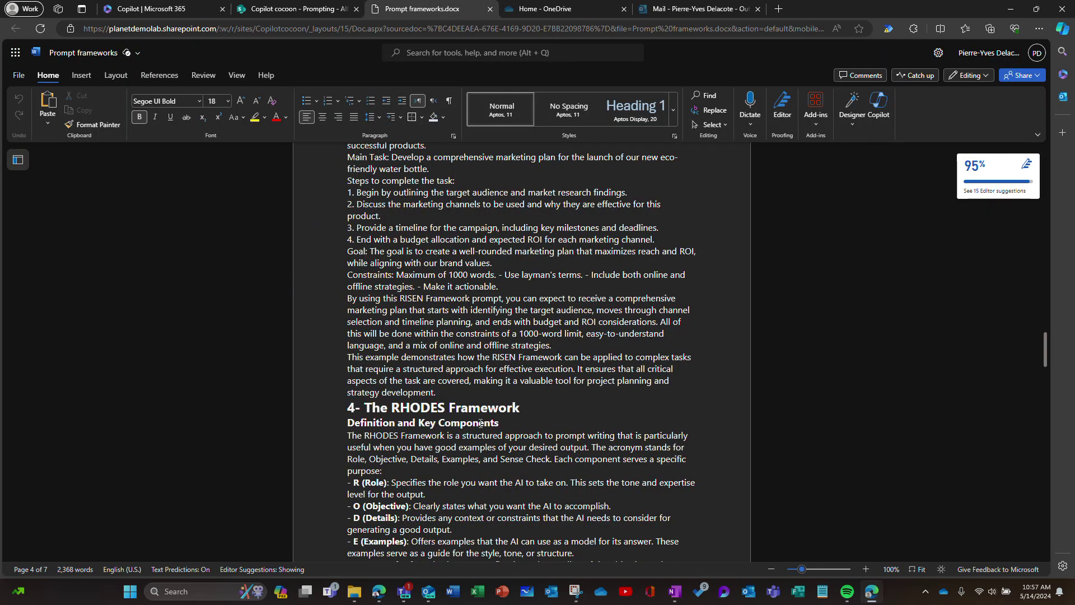
{"action": "scroll", "coordinate": [480, 424], "scroll_direction": "down", "scroll_amount": 12}
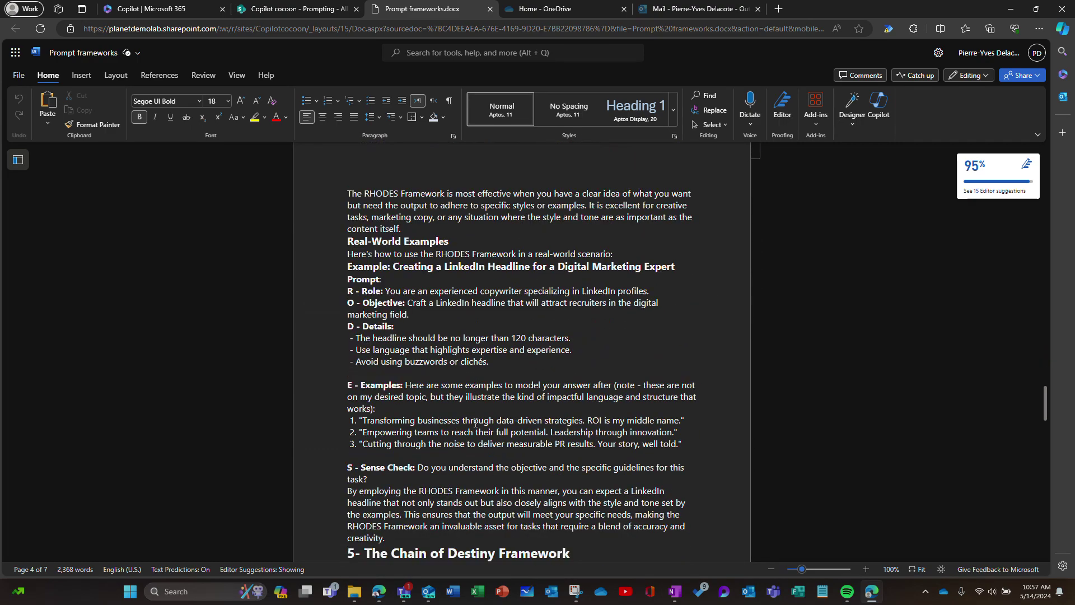
{"action": "scroll", "coordinate": [475, 423], "scroll_direction": "down", "scroll_amount": 8}
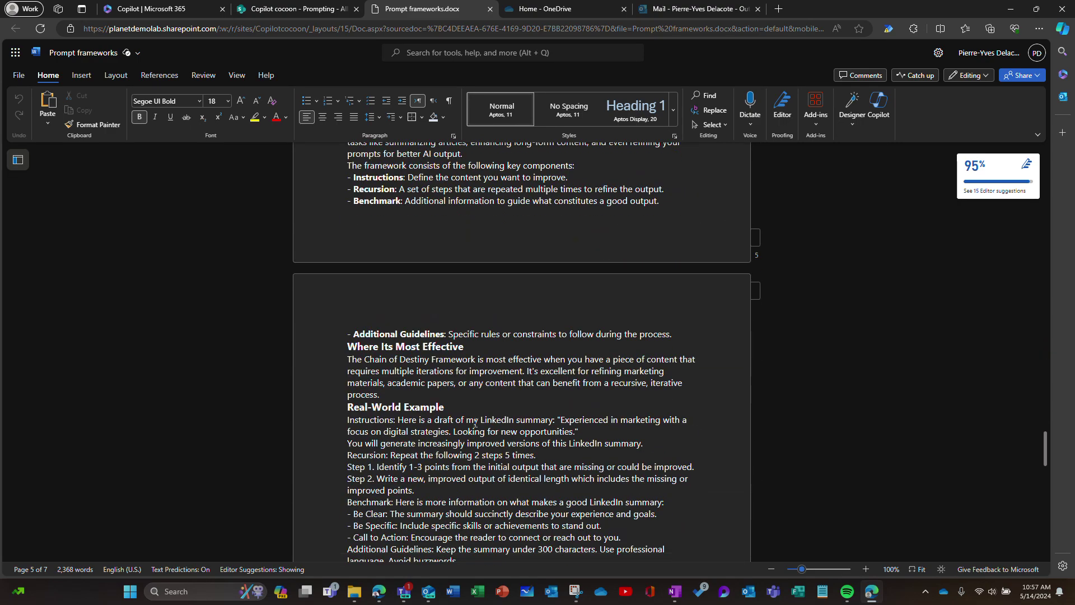
{"action": "scroll", "coordinate": [476, 423], "scroll_direction": "down", "scroll_amount": 8}
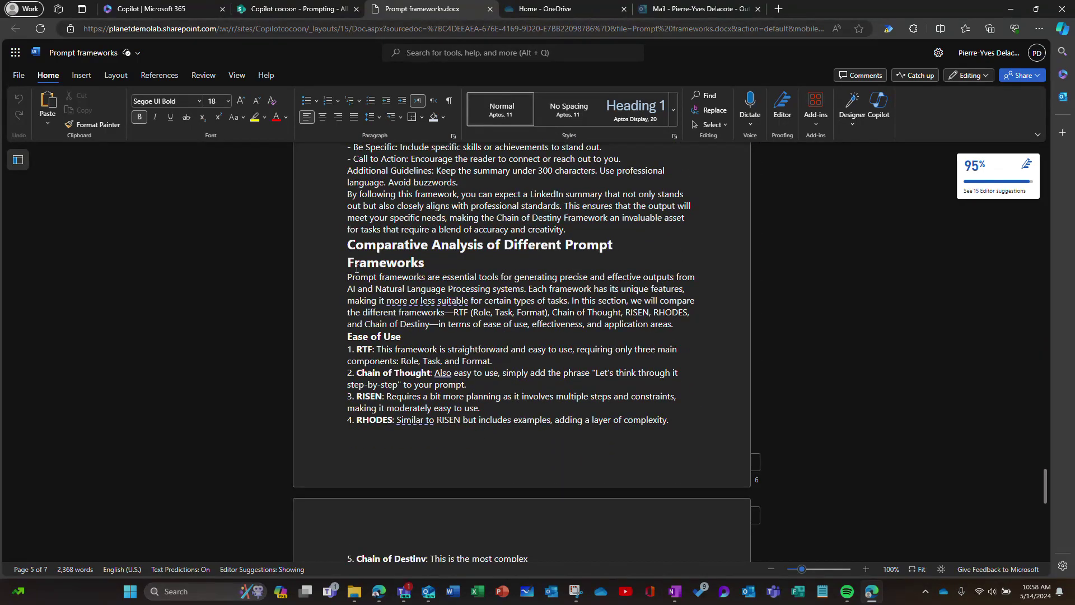
{"action": "scroll", "coordinate": [452, 393], "scroll_direction": "down", "scroll_amount": 6}
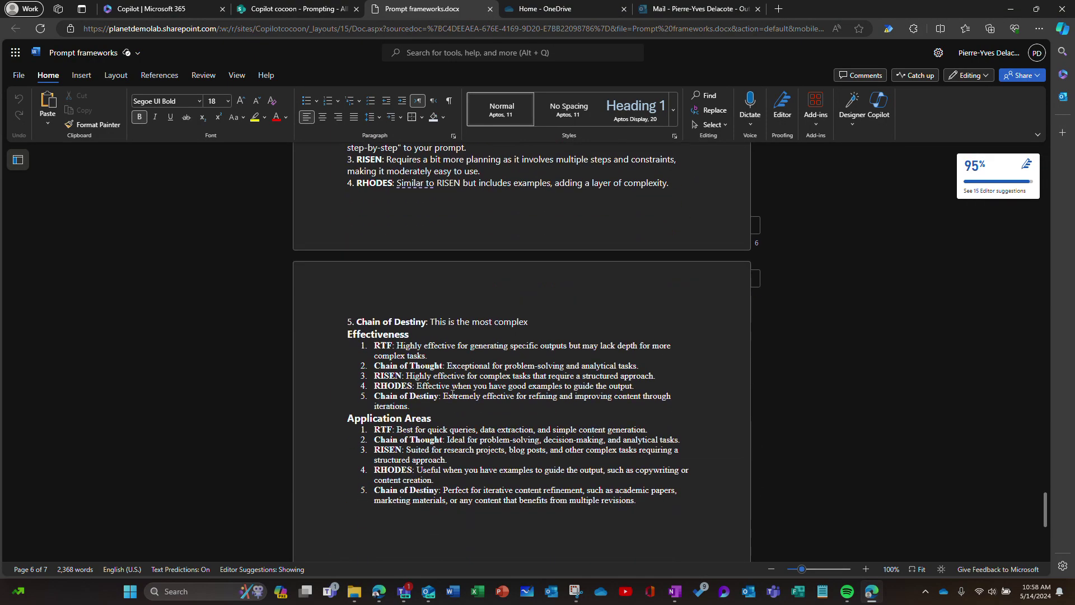
{"action": "scroll", "coordinate": [513, 453], "scroll_direction": "up", "scroll_amount": 15}
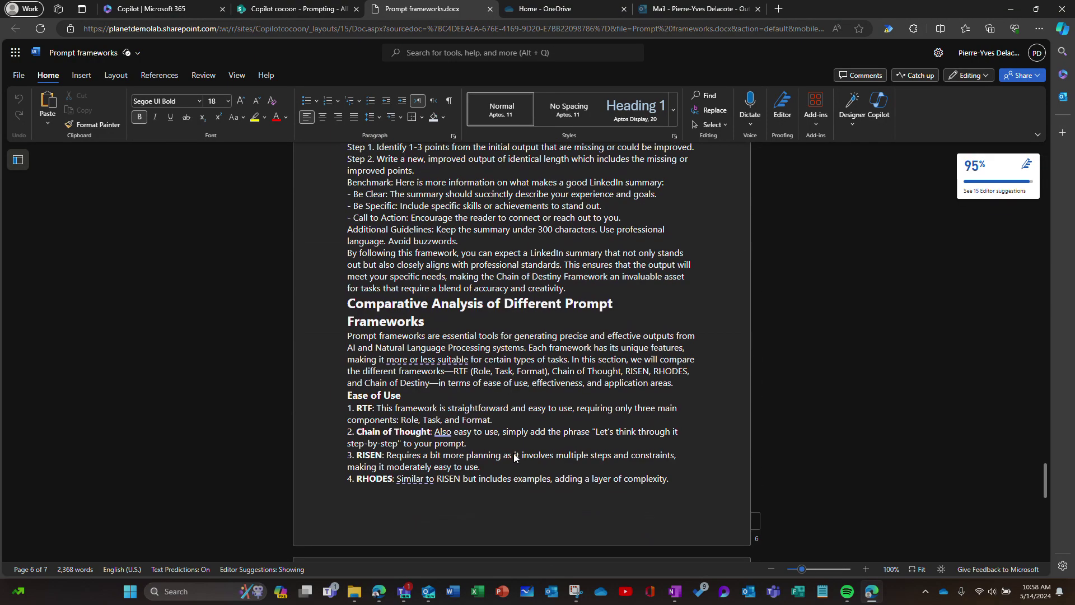
{"action": "scroll", "coordinate": [514, 453], "scroll_direction": "up", "scroll_amount": 6}
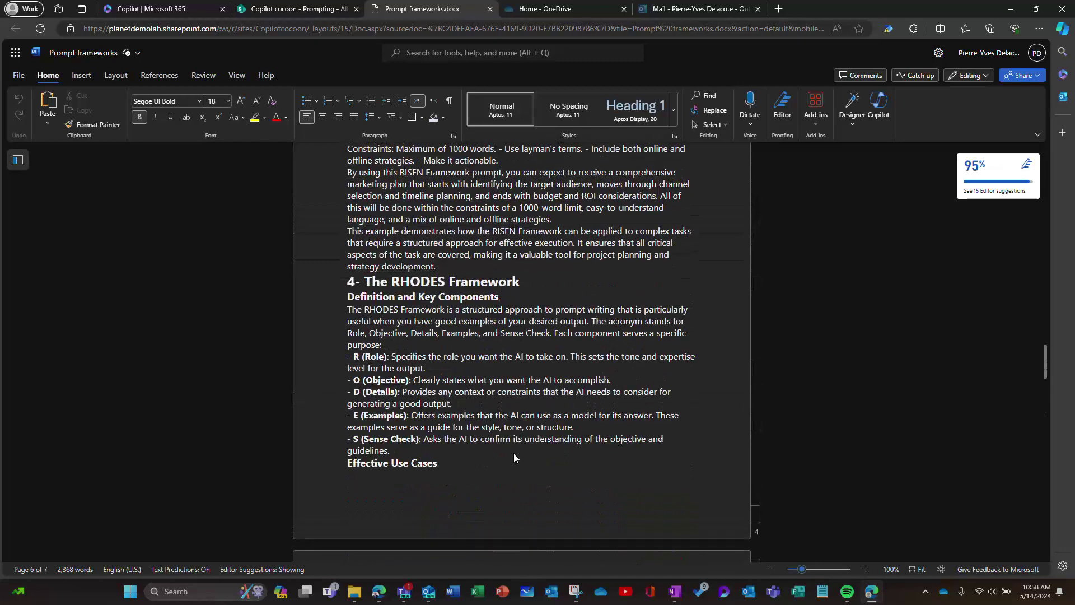